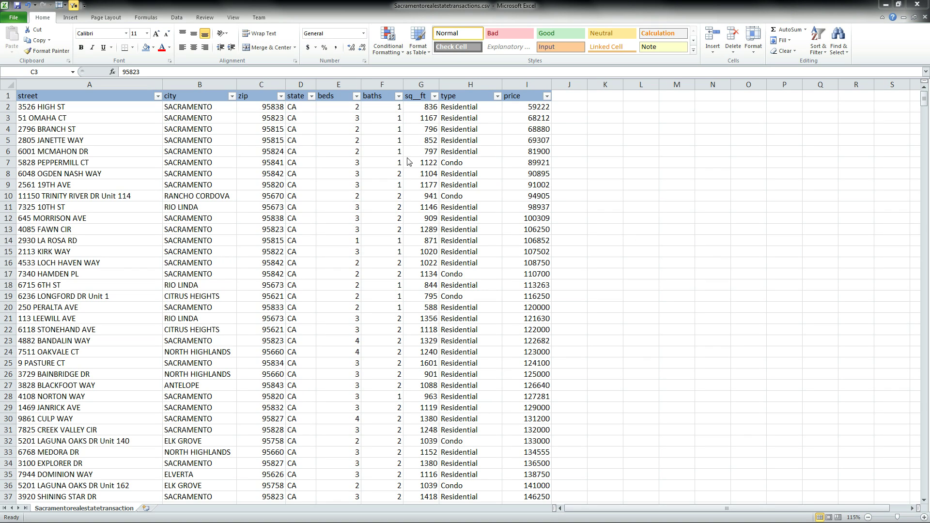
Step: Review row 2's street, city, zip, state, square footage and price values
click(107, 115)
click(107, 116)
click(197, 107)
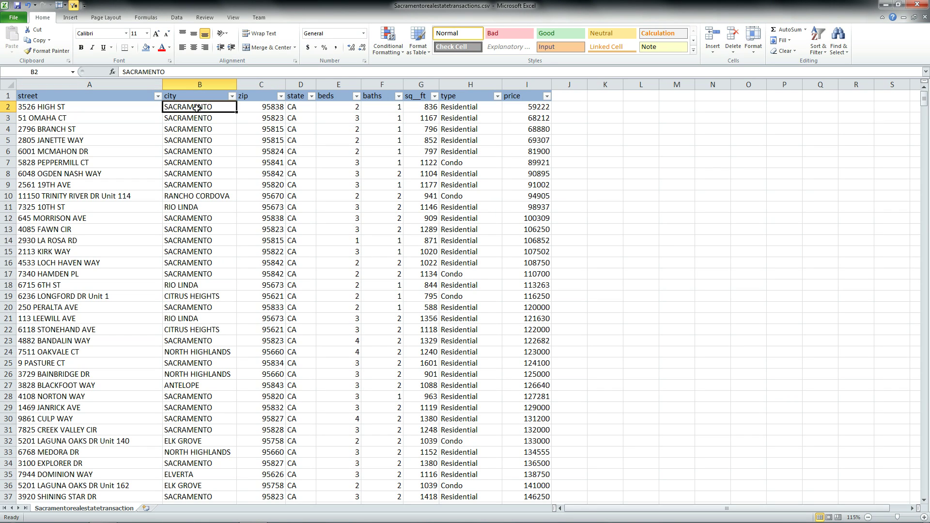
click(233, 106)
click(287, 109)
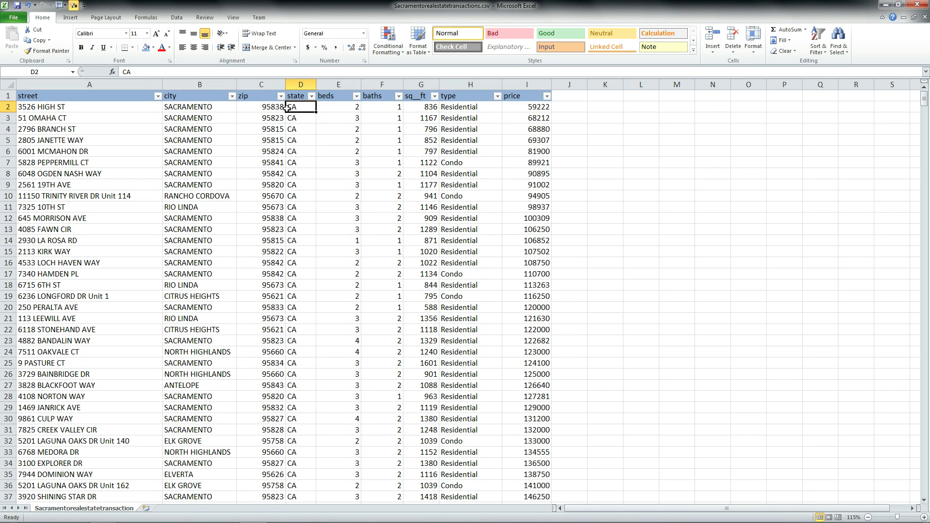
click(412, 106)
click(516, 107)
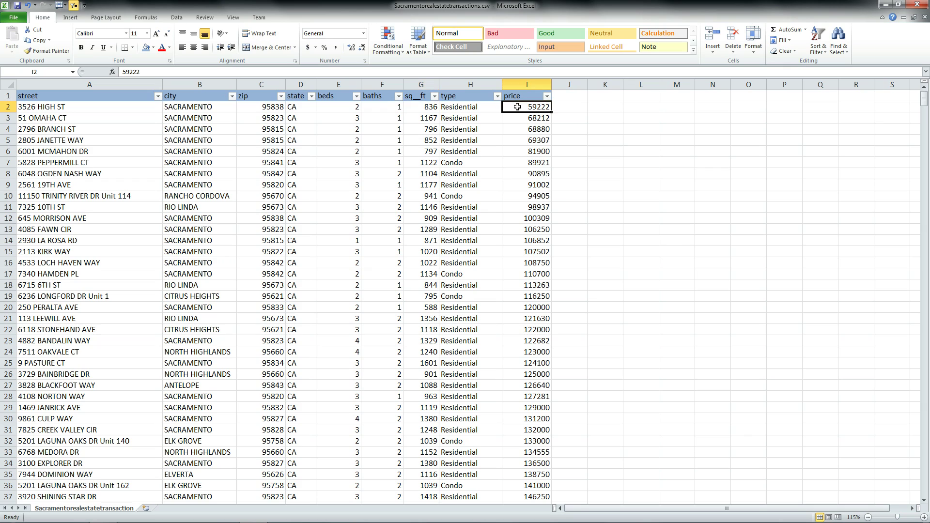
Step: Add a price/foot header in J1 and enter =I2/G2 in J2
click(571, 97)
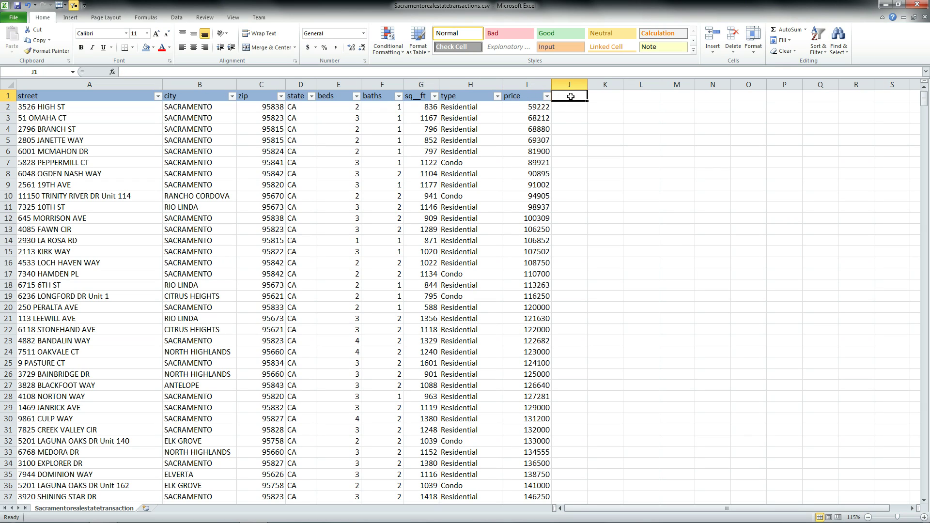
text(pr)
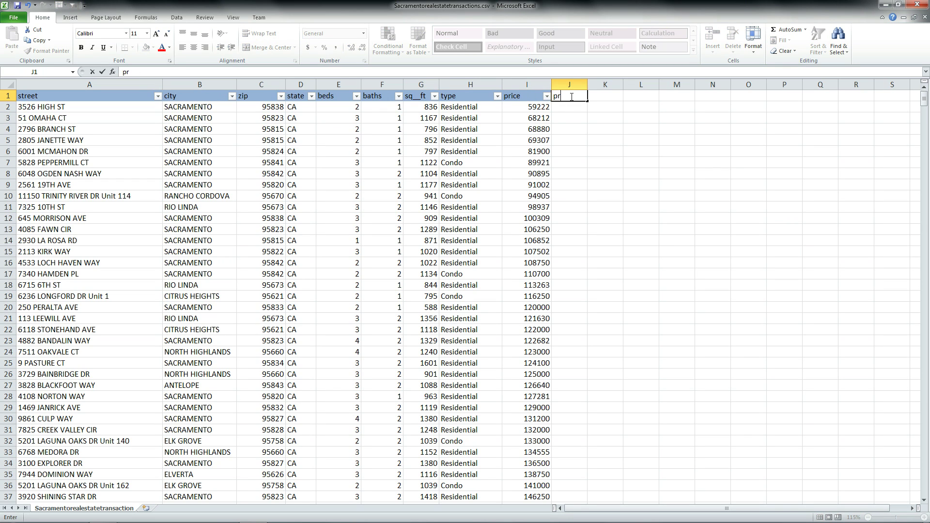
text(ice/foot)
key(Return)
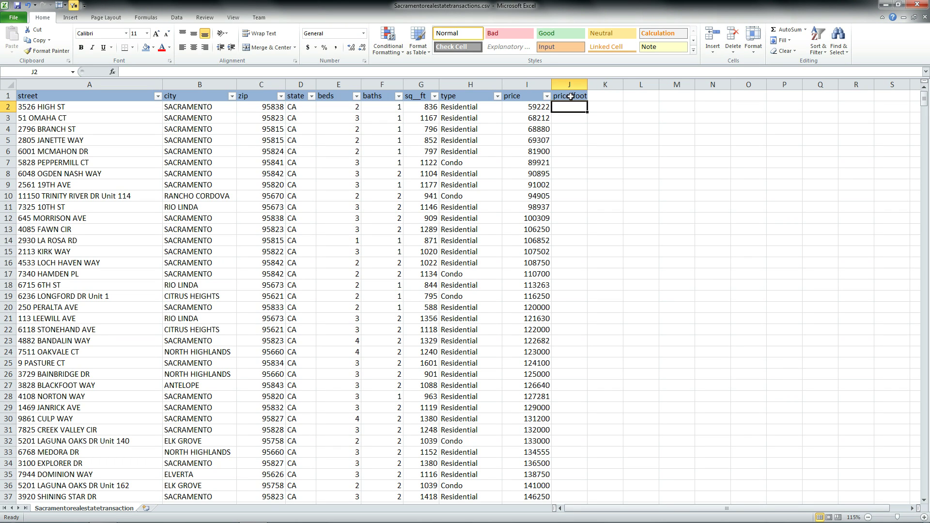
text(=)
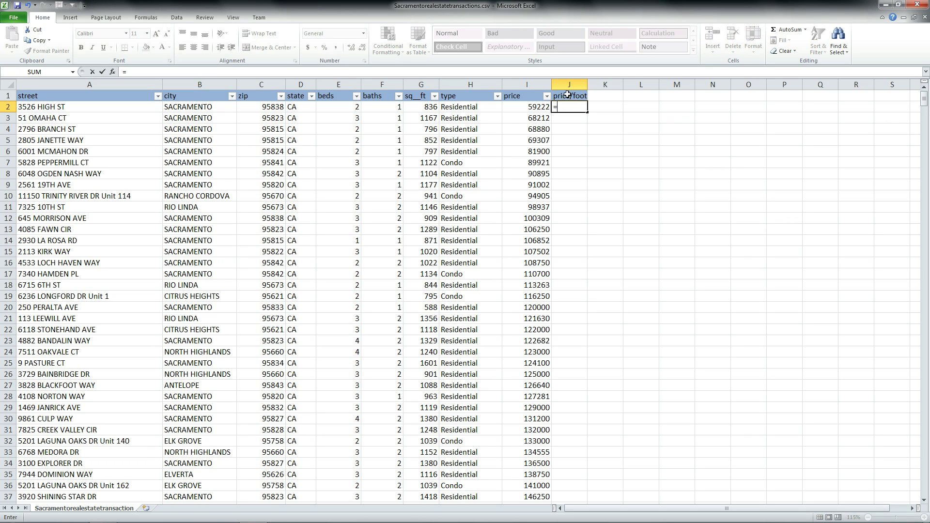
click(529, 107)
text(/)
click(419, 108)
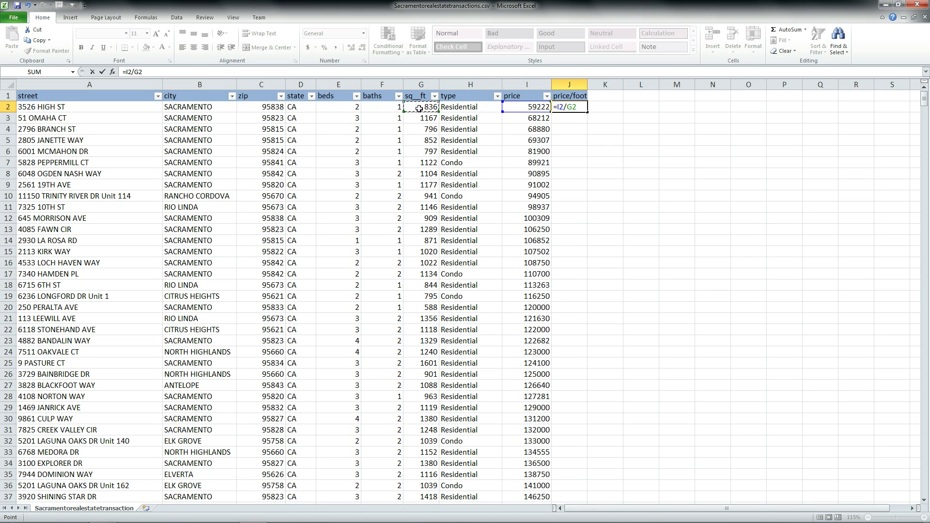
key(Return)
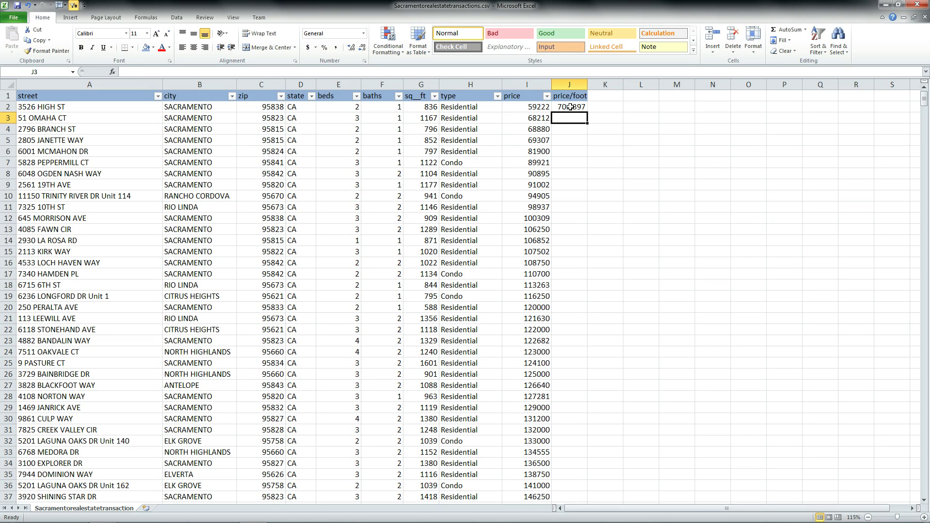
Step: Re-edit J2's formula, keeping the divisor as G2 so it shows 70.8397
click(570, 107)
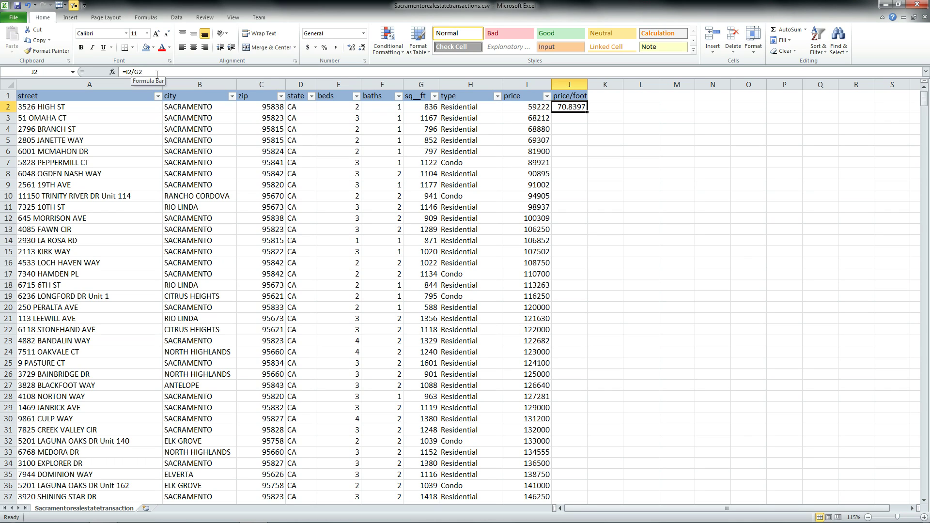
click(133, 72)
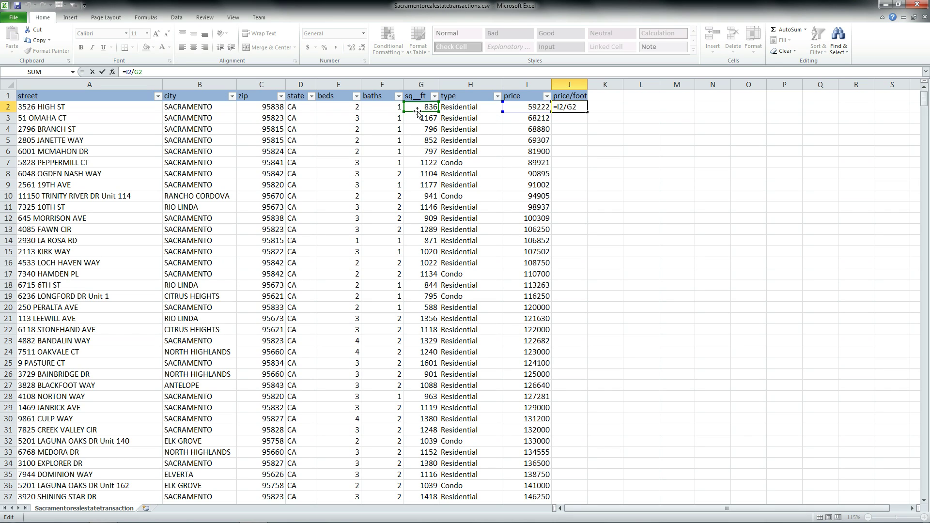
drag(417, 111, 345, 110)
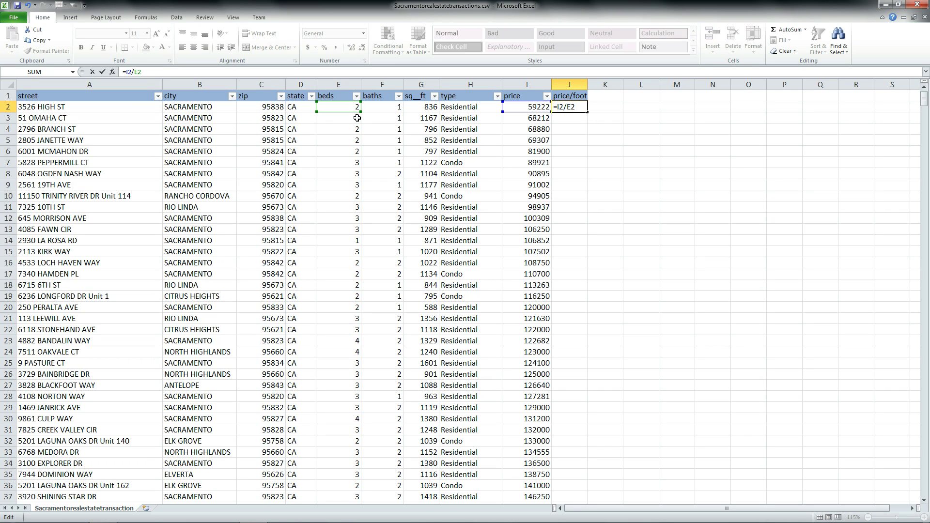
drag(336, 113, 415, 108)
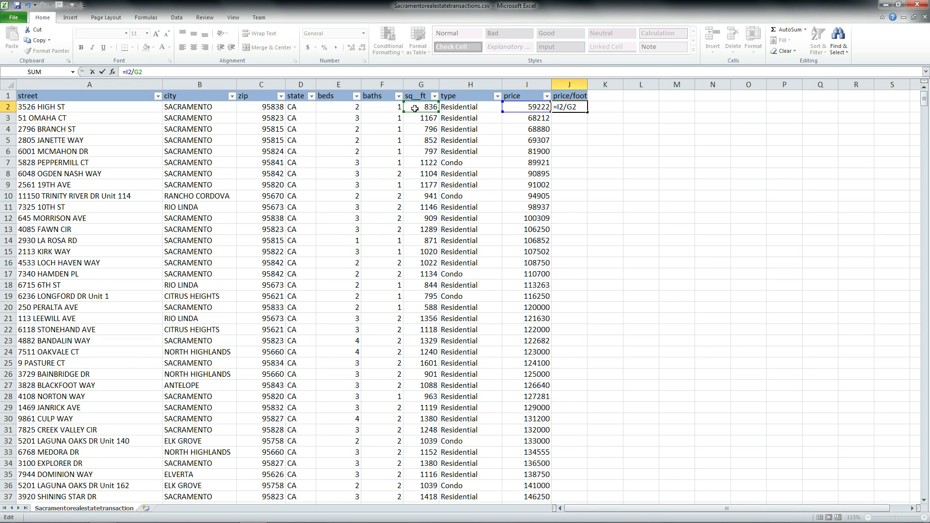
key(Return)
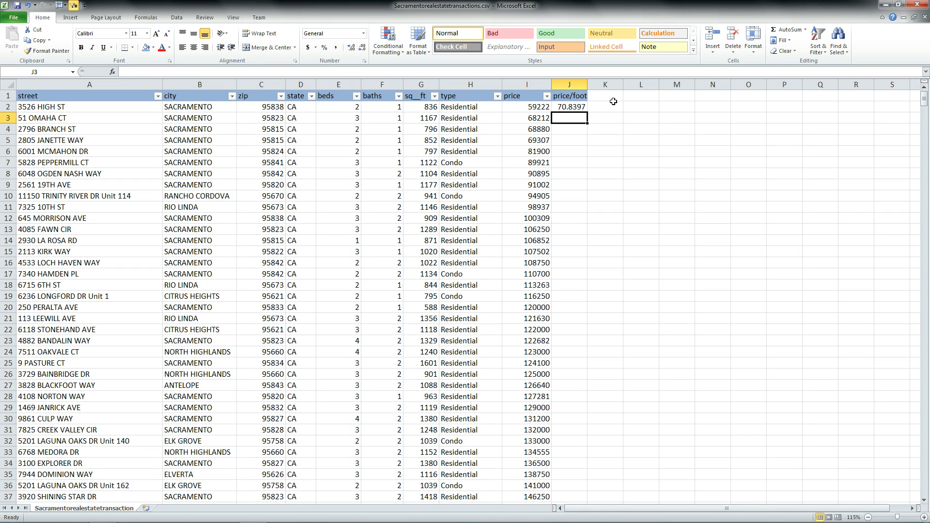
click(612, 100)
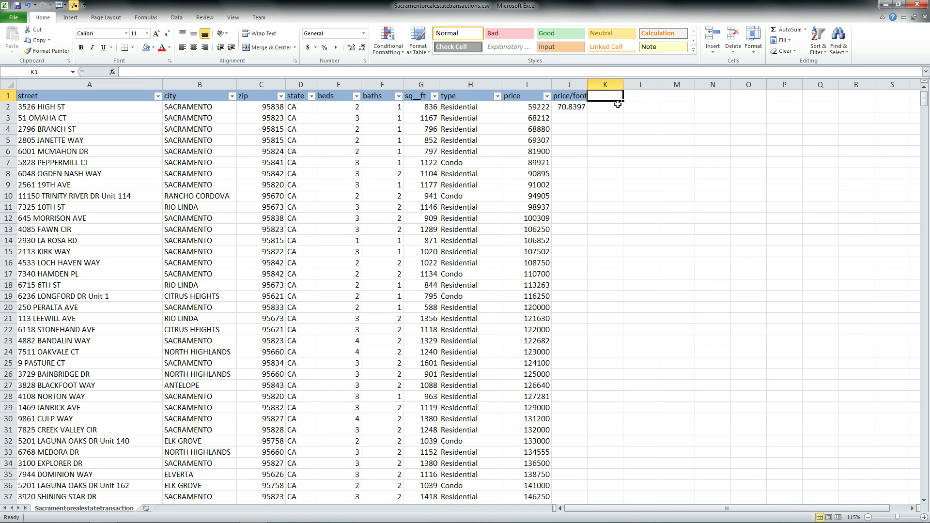
Step: Enter the header 'mnt cost' in K1
click(618, 105)
click(614, 94)
text(mnt cost)
key(Return)
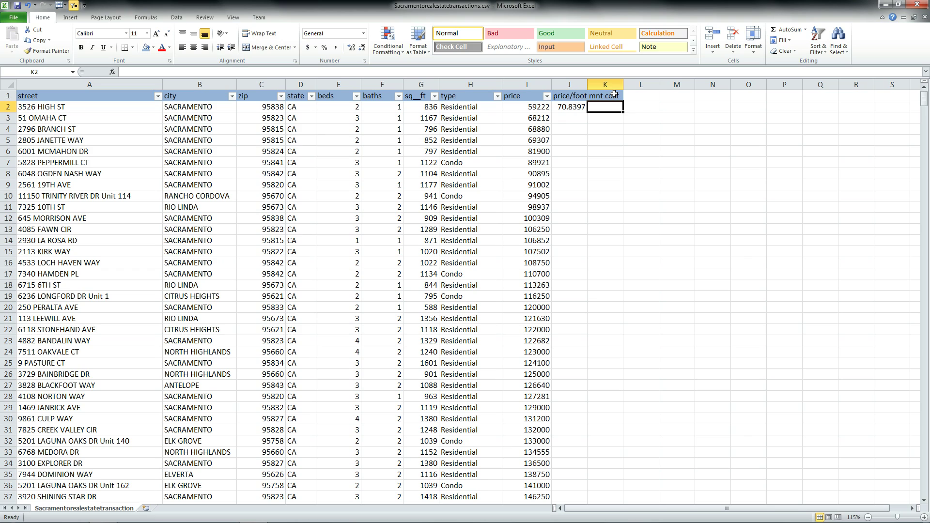
Step: Enter =if(G2<1000,I2*.25,I2*.35) in K2 for the maintenance cost
text(=i)
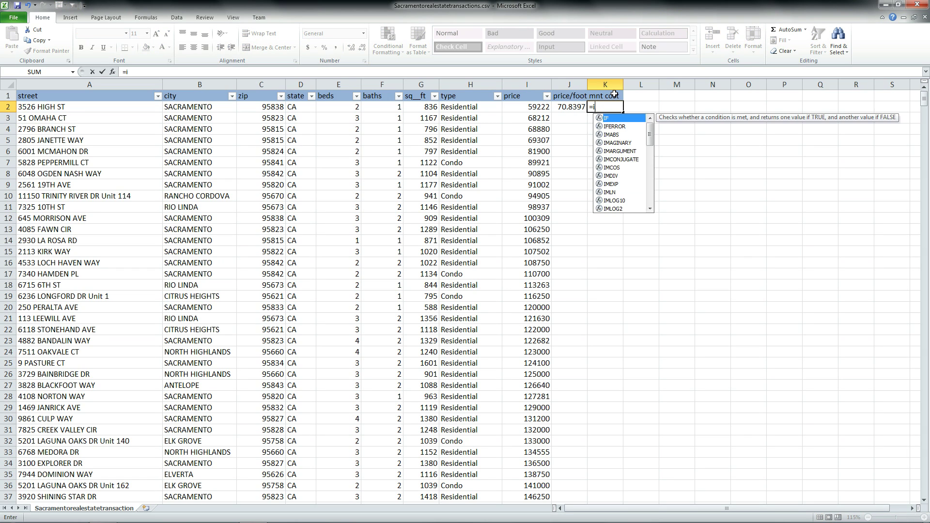
text(f()
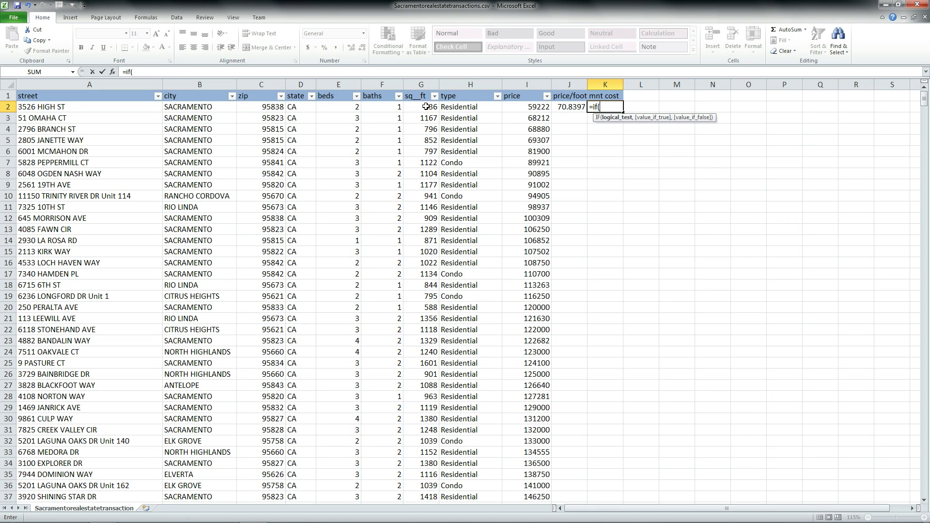
click(427, 107)
text(<1)
key(BackSpace)
text(1000)
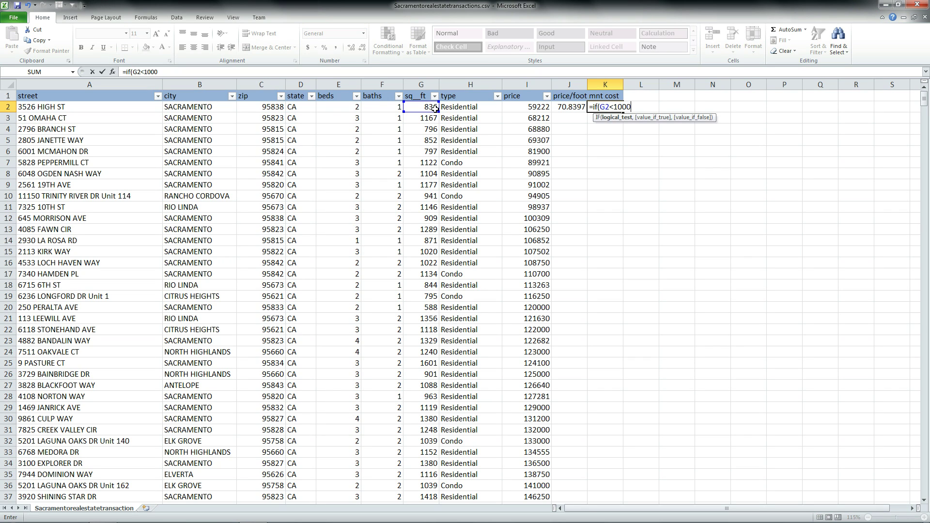
text(,)
click(524, 107)
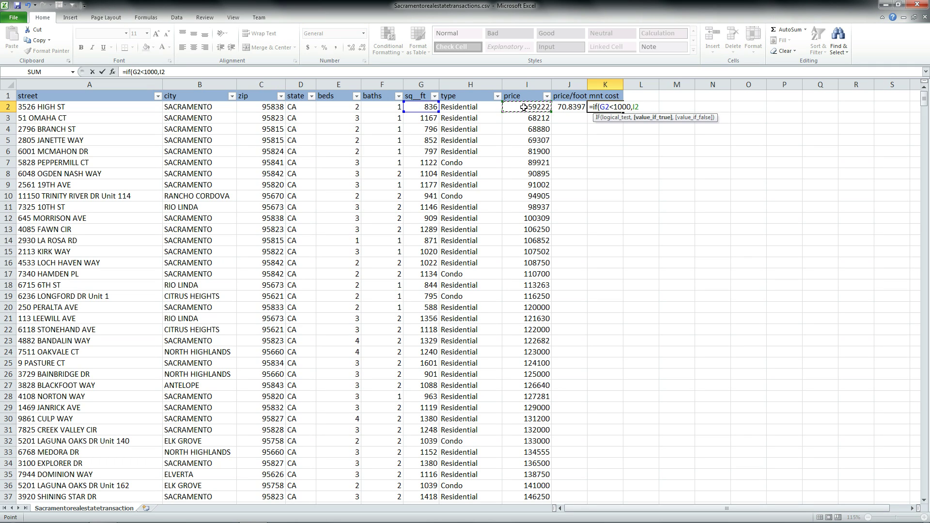
text(*.25,)
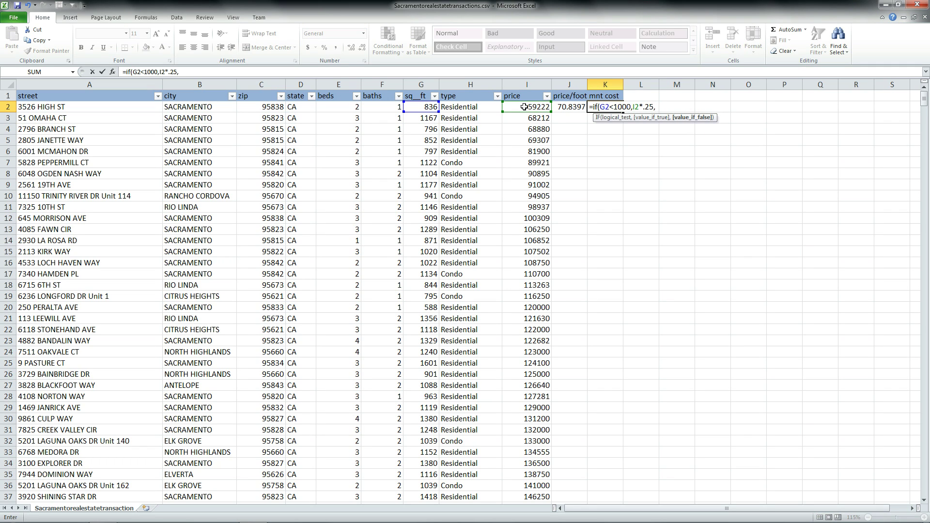
click(524, 106)
text(*.35)
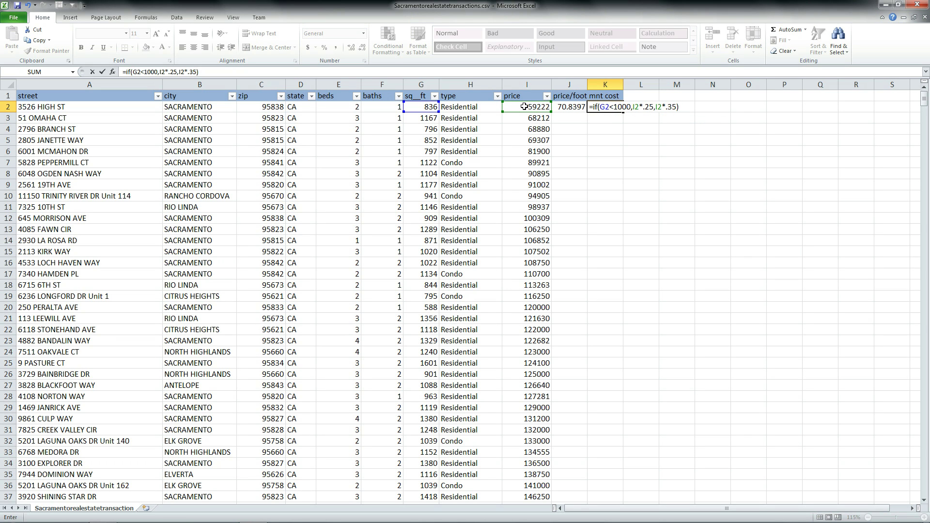
key(Return)
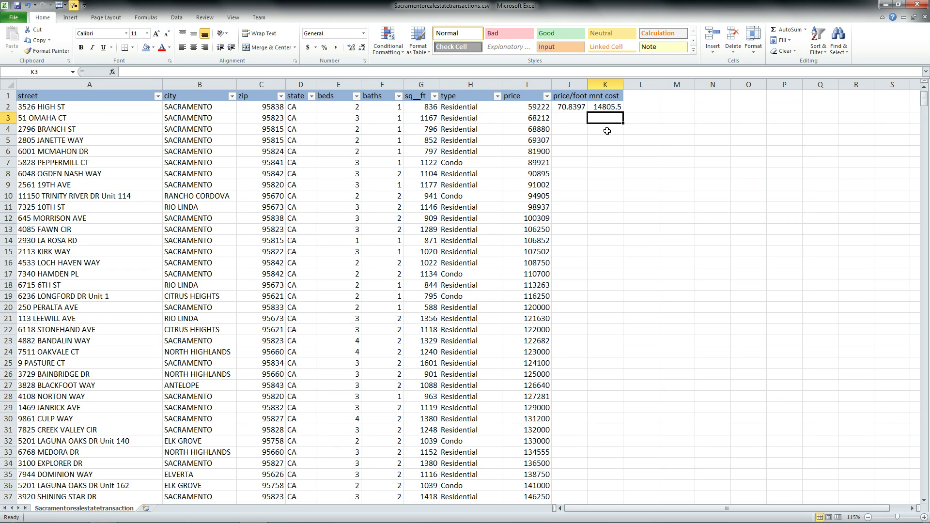
Step: Widen column K and insert two blank rows above the table header
drag(623, 84, 640, 84)
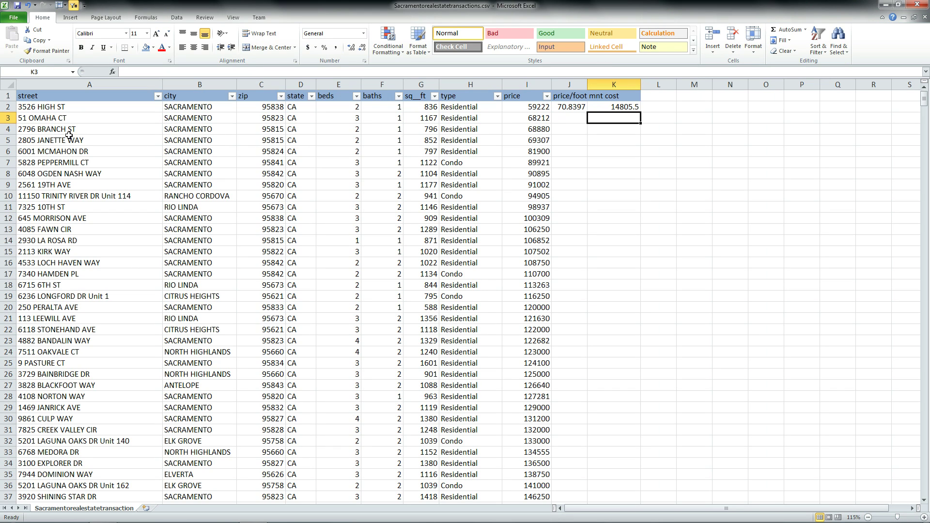
click(8, 96)
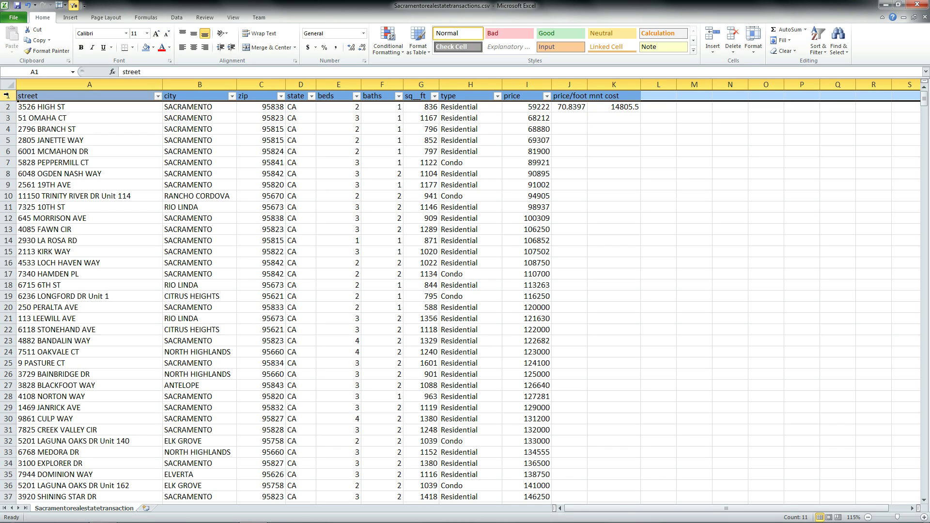
right_click(7, 96)
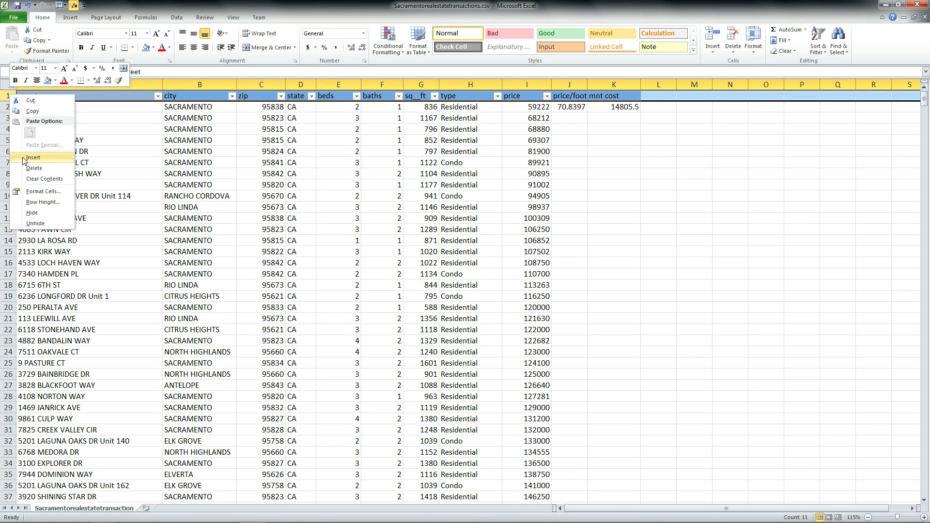
click(22, 157)
right_click(9, 96)
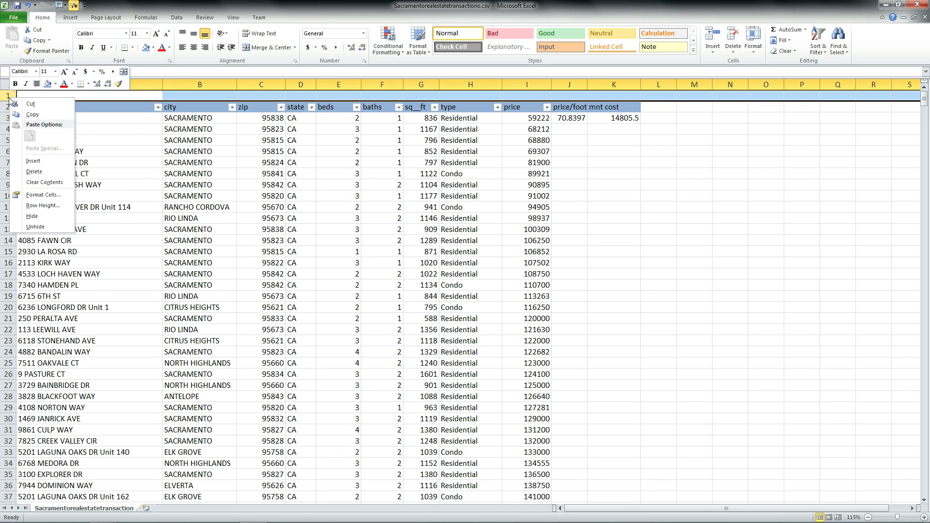
click(22, 161)
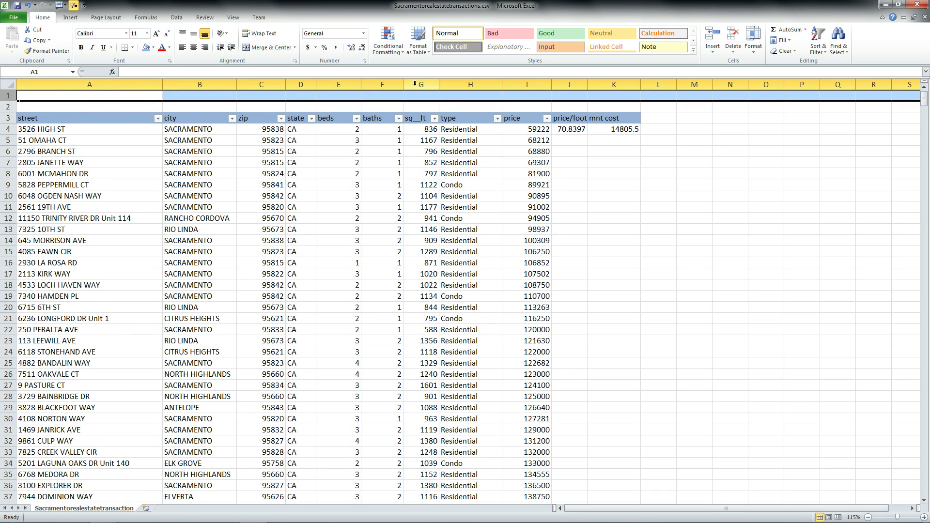
click(453, 97)
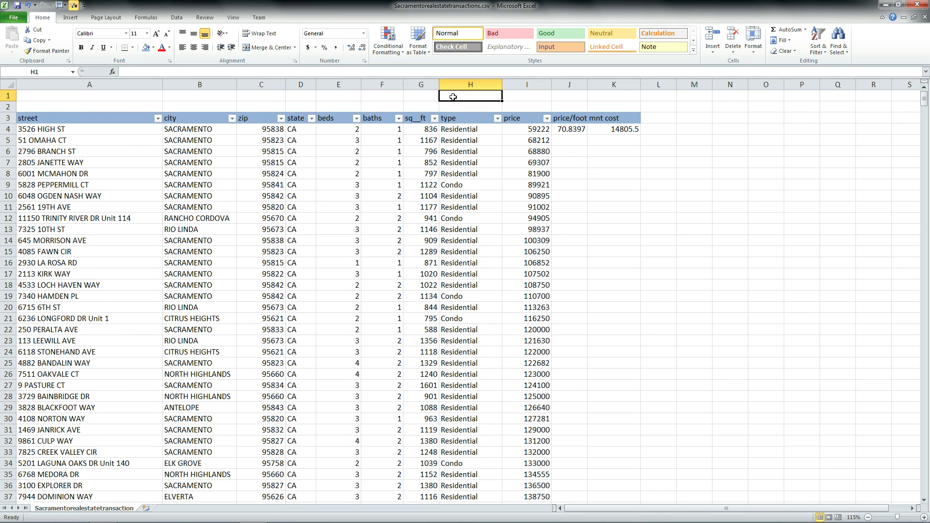
Step: Label H1 'mnt small' and H2 'mnt large', correcting the typo in H1
text(mnt)
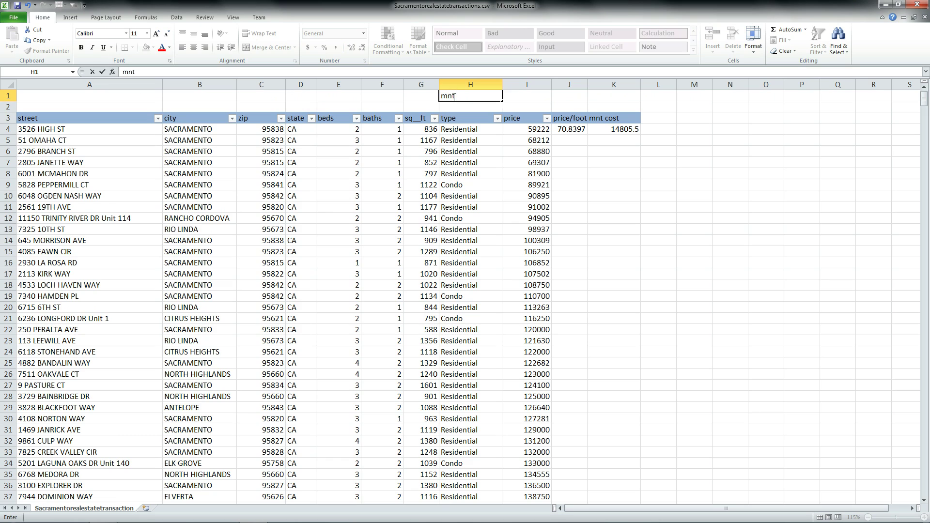
text( smapp)
key(Return)
click(453, 95)
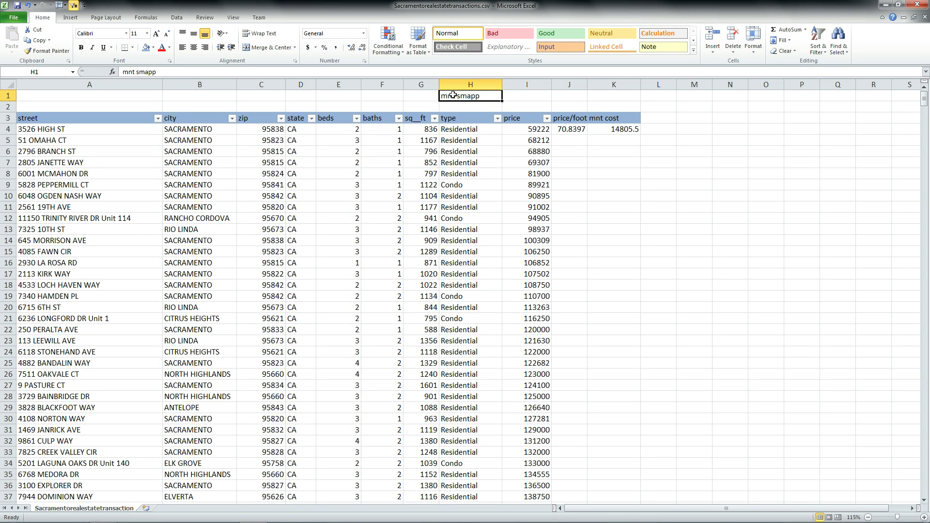
click(169, 71)
key(BackSpace)
key(BackSpace)
key(BackSpace)
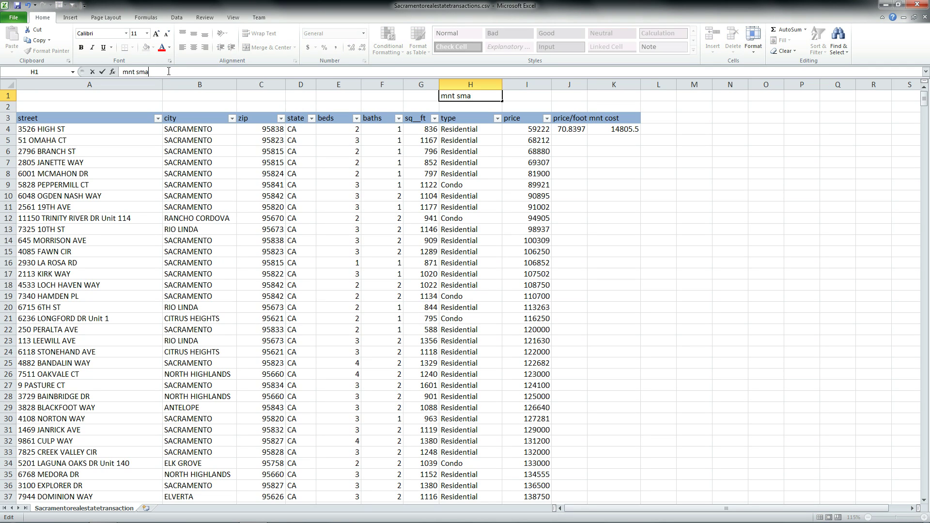
text(l)
key(BackSpace)
text(all)
key(Return)
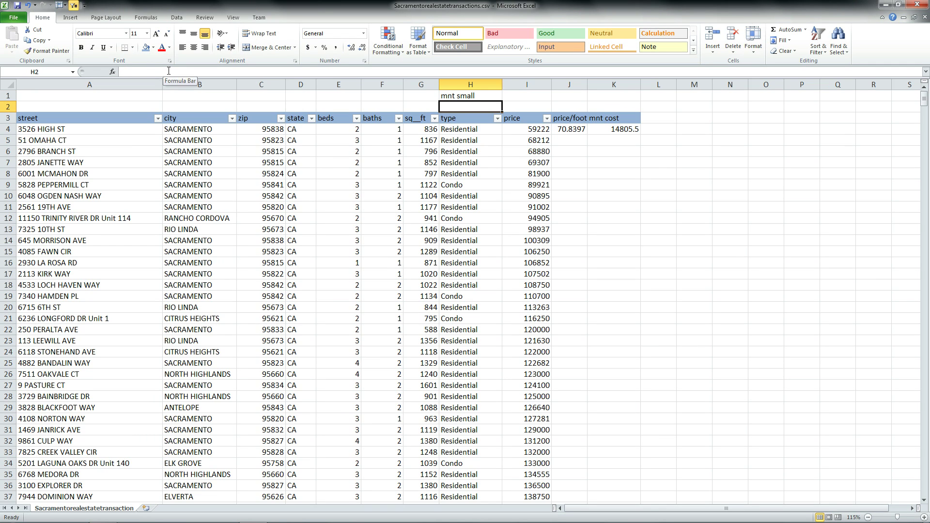
text(mnt )
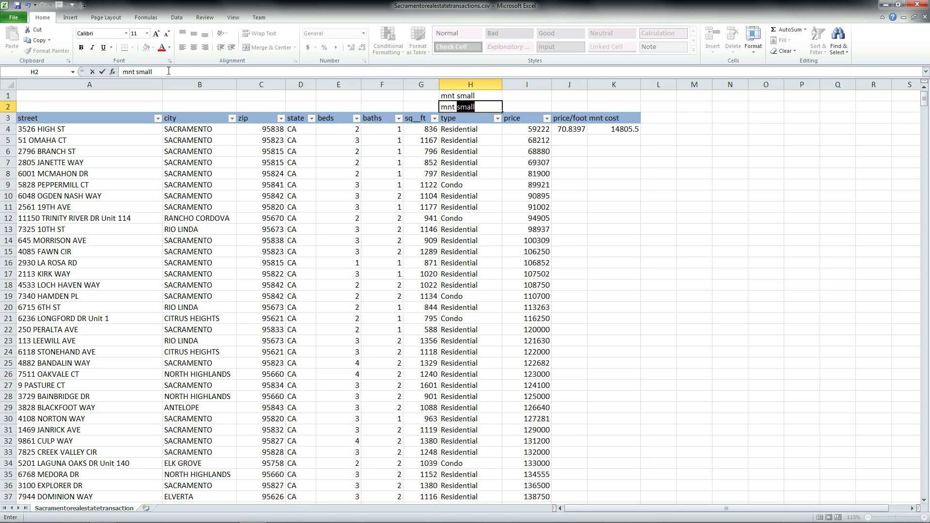
text(large)
key(Return)
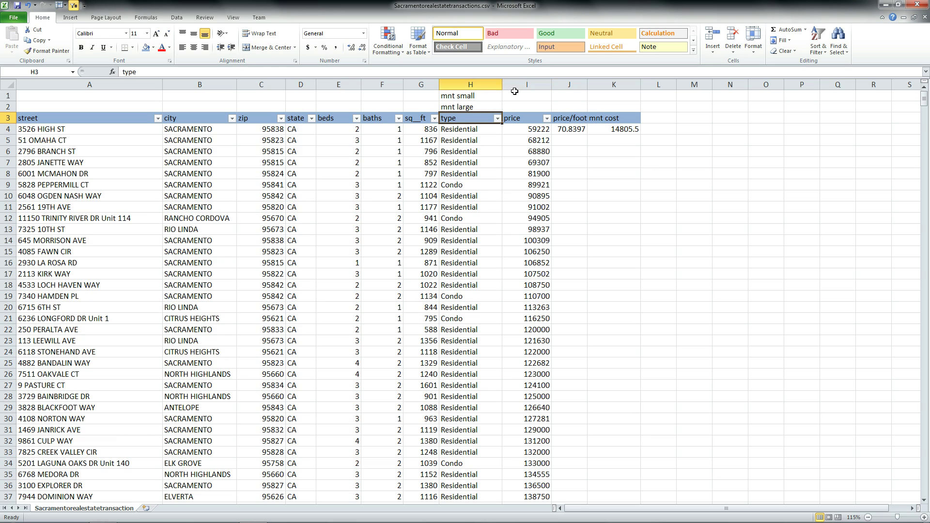
Step: Enter the rates 0.25 in I1 and 0.35 in I2
click(515, 95)
text(.)
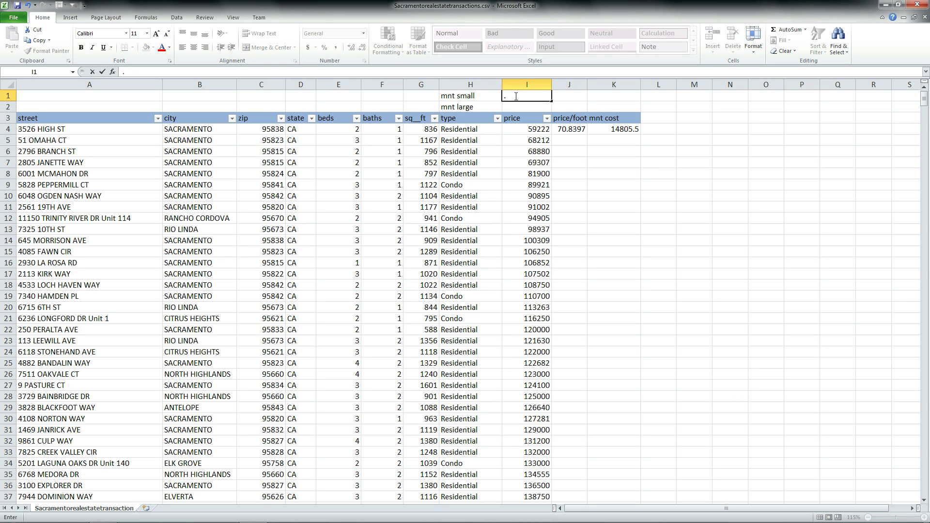
text(25)
key(Return)
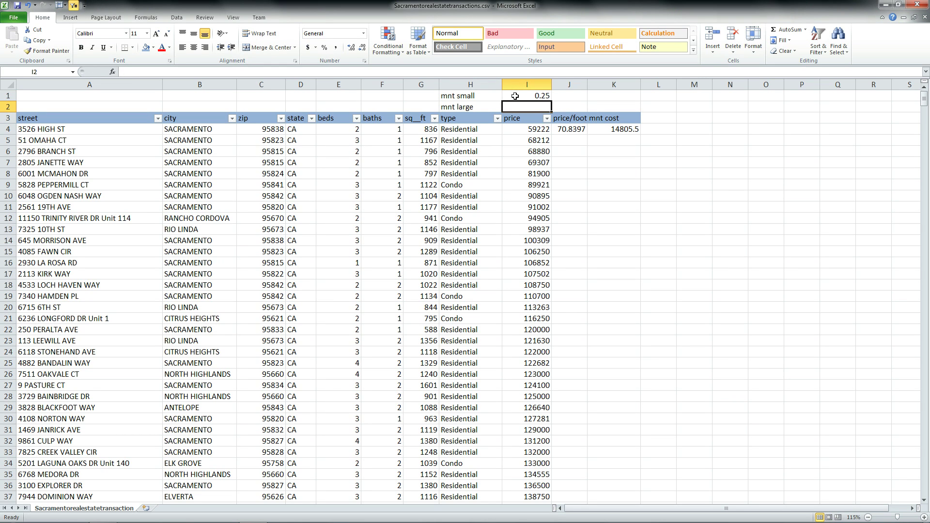
text(.3)
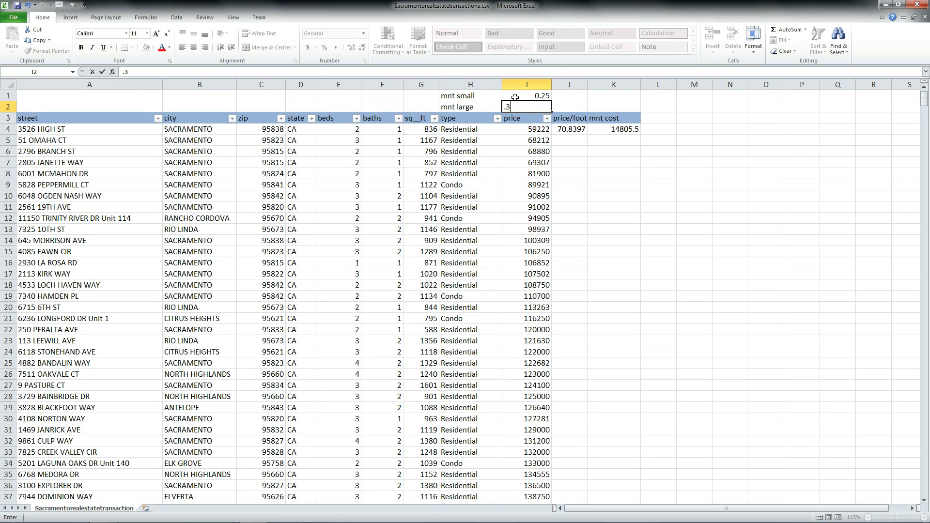
text(5)
key(Return)
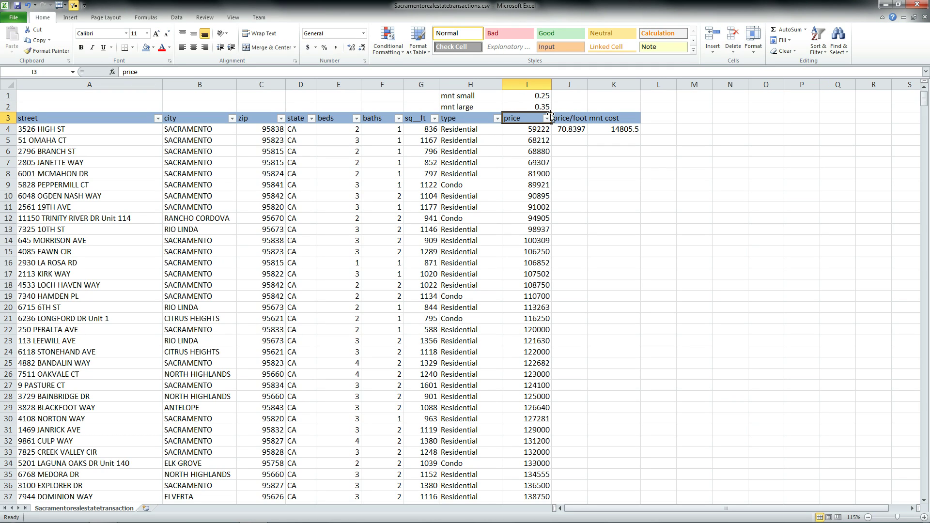
Step: Replace 0.25 and 0.35 in K4's formula with I1 and I2, giving =IF(G4<1000,I4*I1,I4*I2)
click(616, 131)
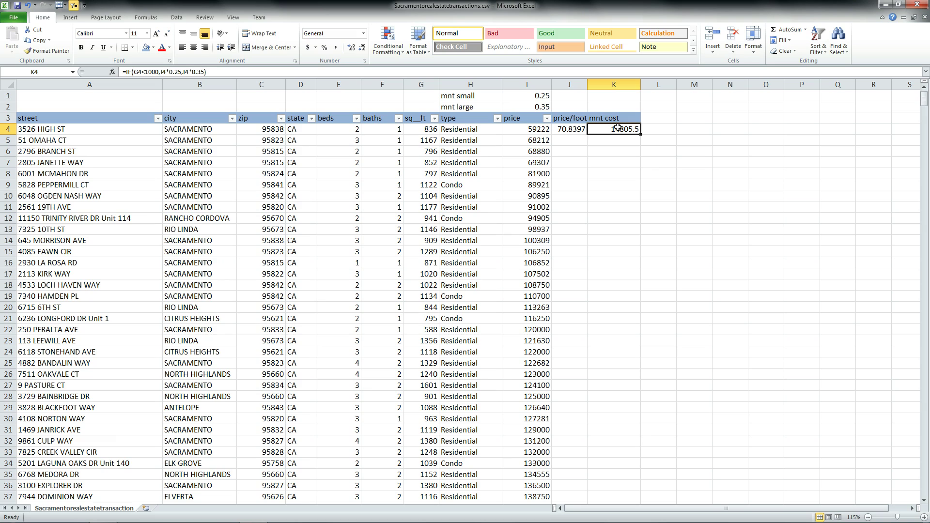
click(170, 72)
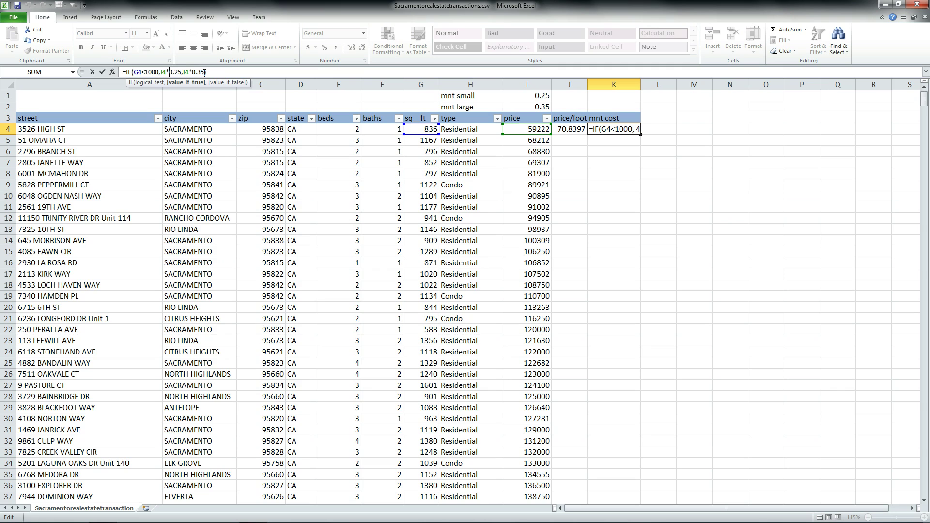
key(Delete)
key(Delete)
key(Delete)
key(Delete)
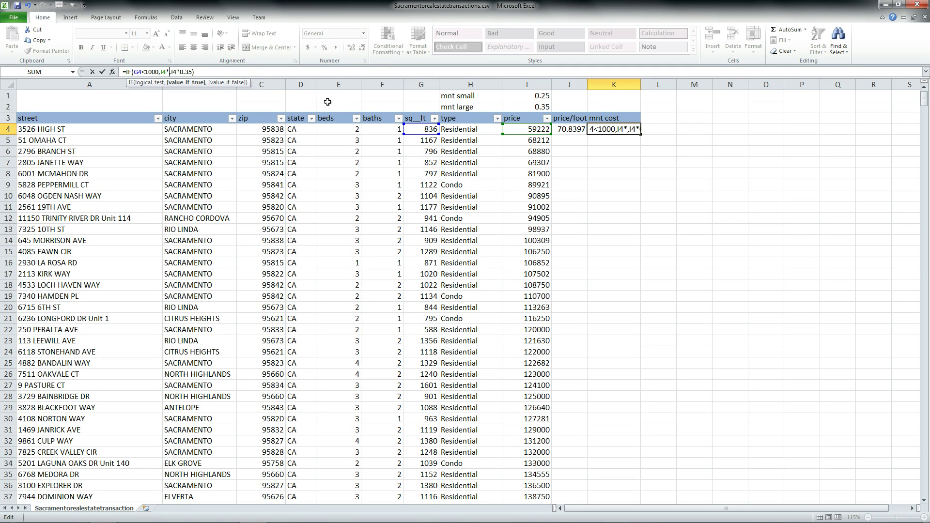
click(522, 96)
click(186, 71)
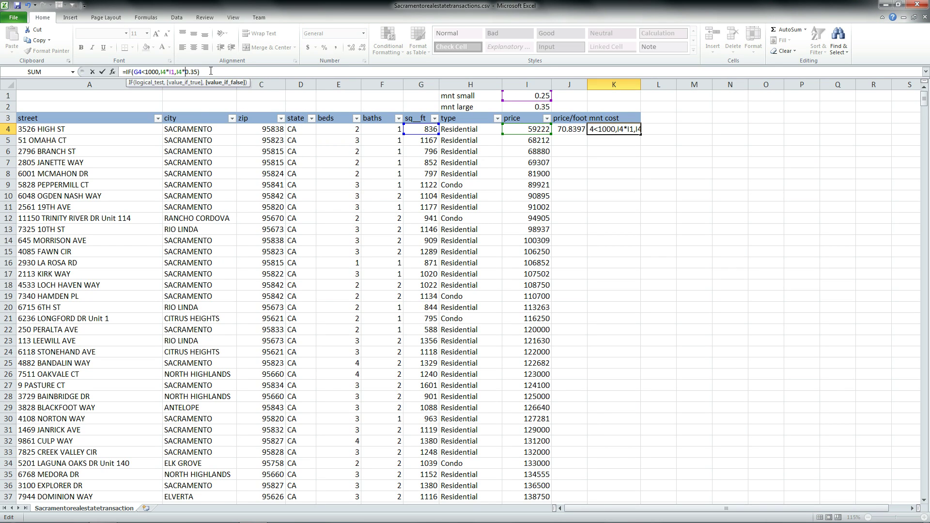
key(Delete)
key(Delete)
key(Delete)
key(Delete)
click(519, 106)
key(Return)
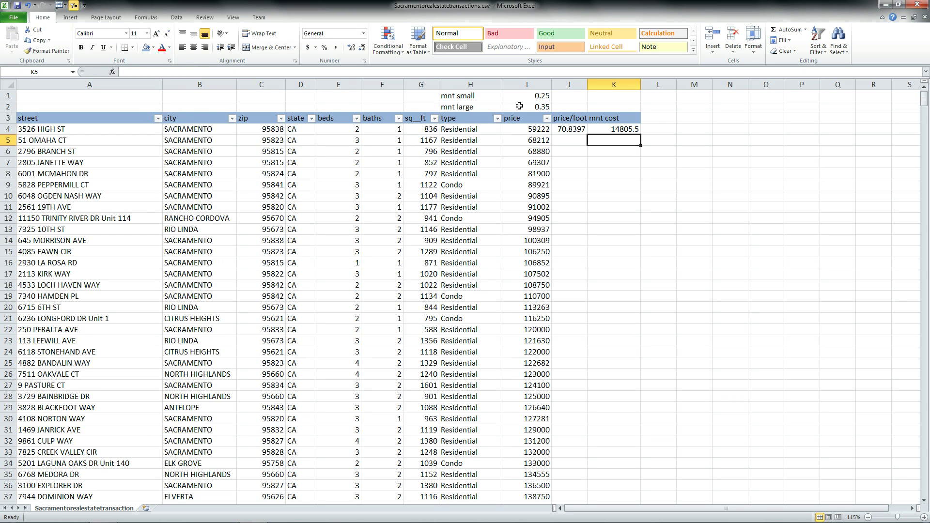
click(429, 130)
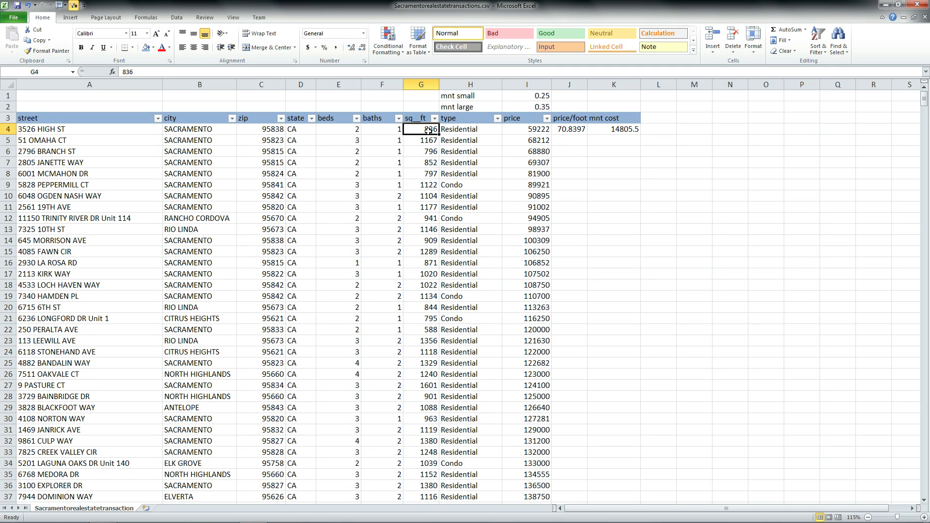
Step: Try 0, 1 and 0.1 as the small rate in I1, watching K4's cost
click(525, 128)
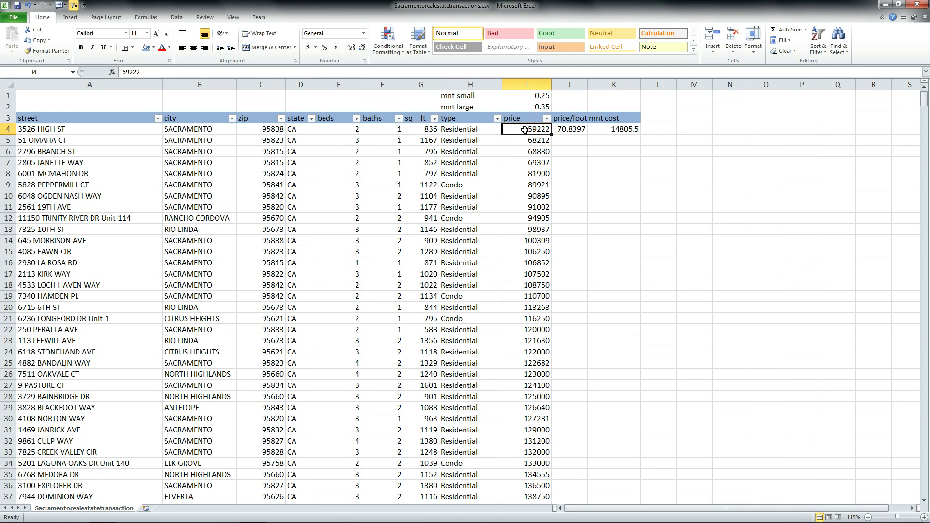
click(536, 97)
click(533, 129)
click(524, 96)
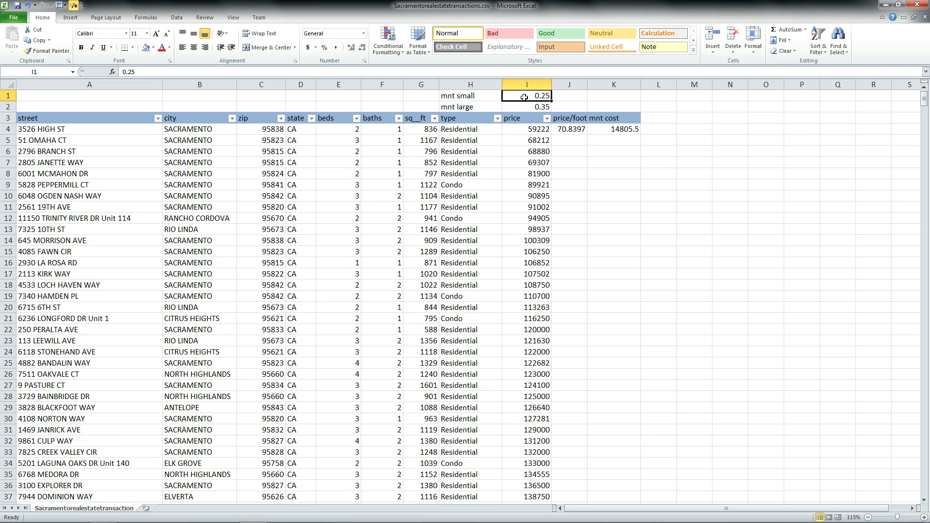
text(0)
key(Return)
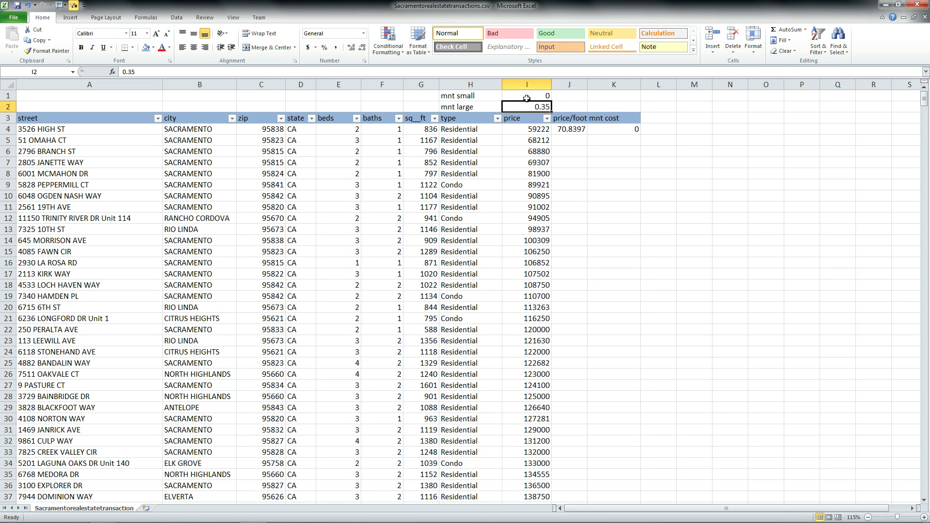
click(525, 93)
text(1)
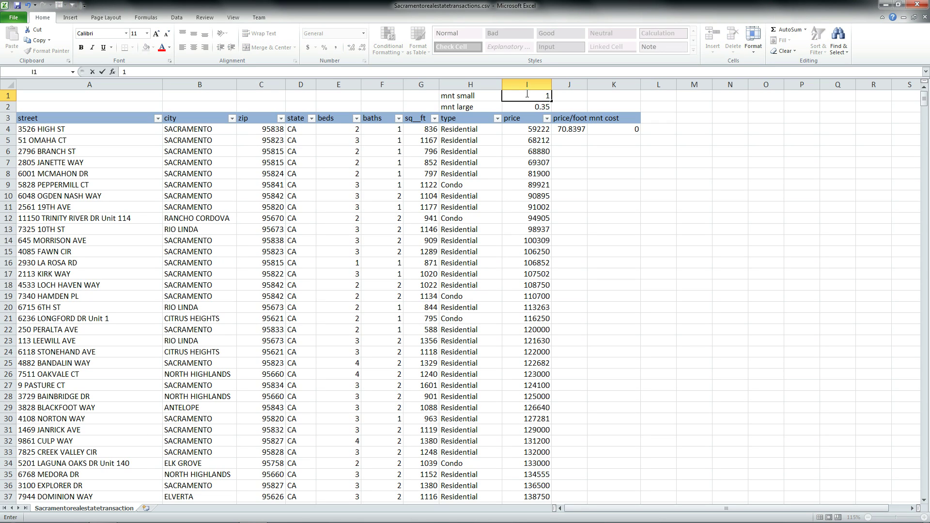
key(Return)
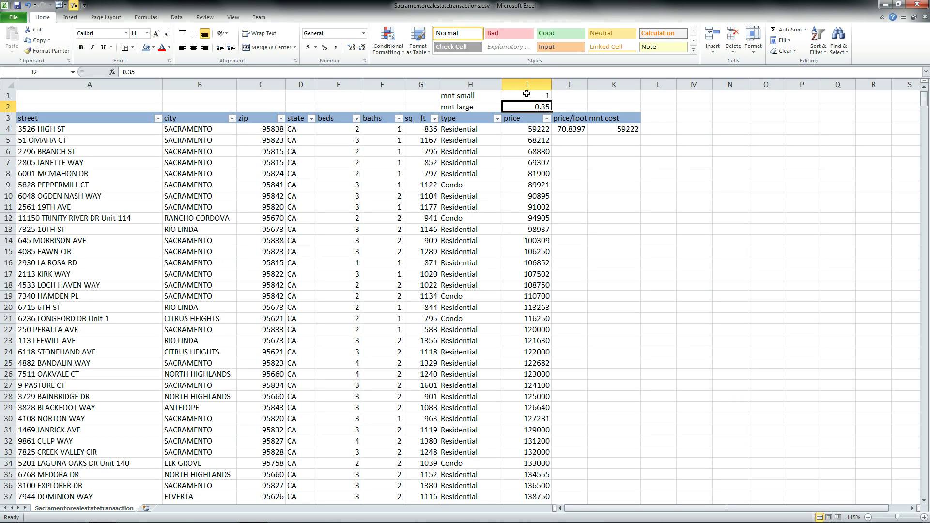
click(530, 96)
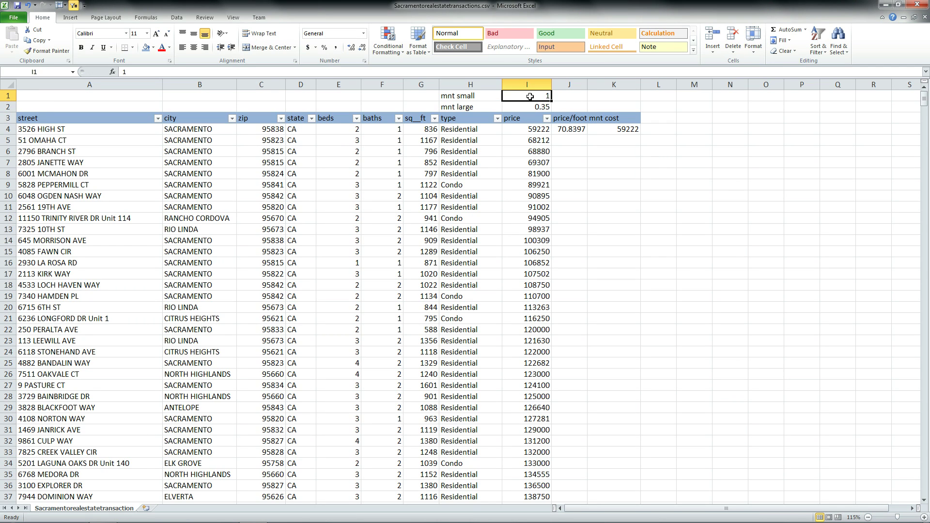
text(0.1)
key(Return)
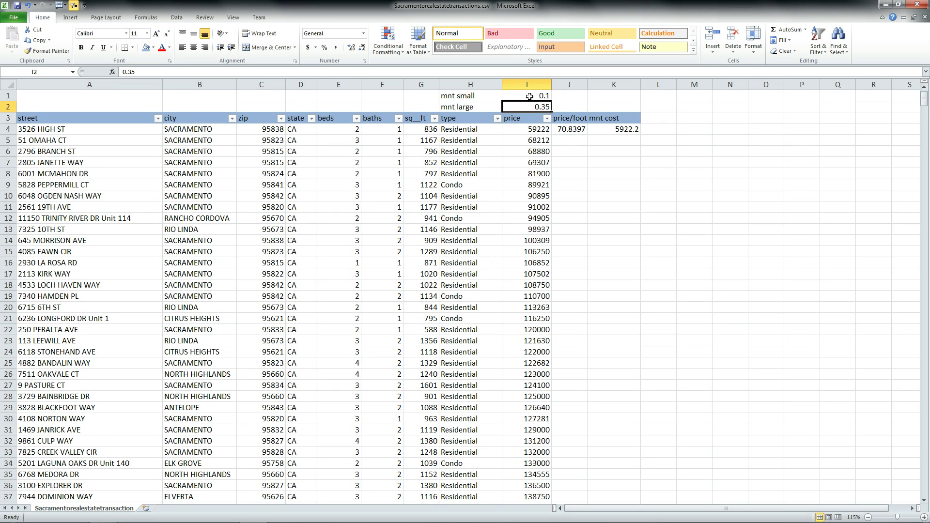
Step: Set the small rate to 0.025 and the large rate to 0.035
click(530, 96)
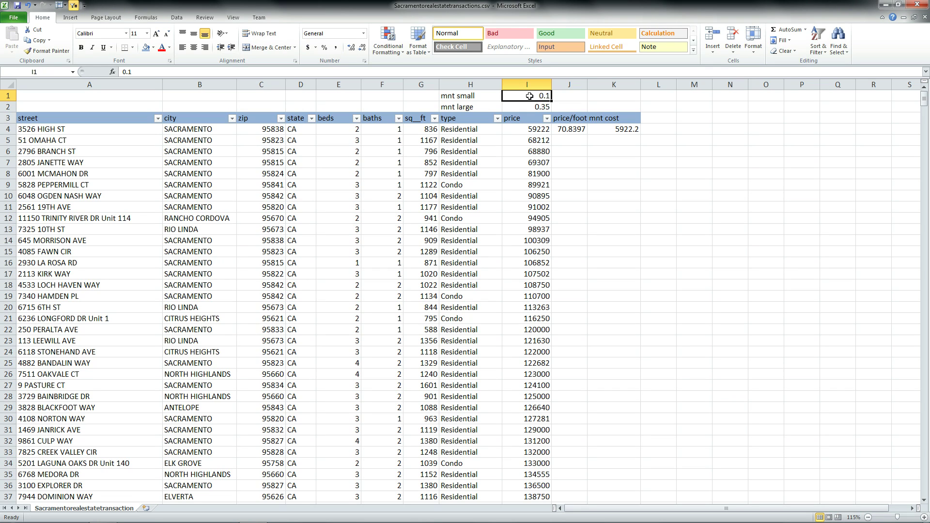
text(.025)
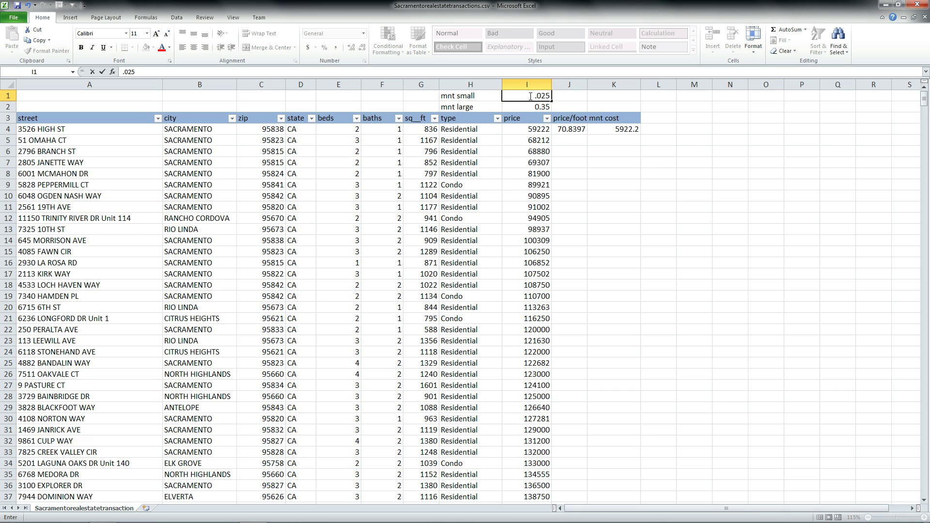
key(Return)
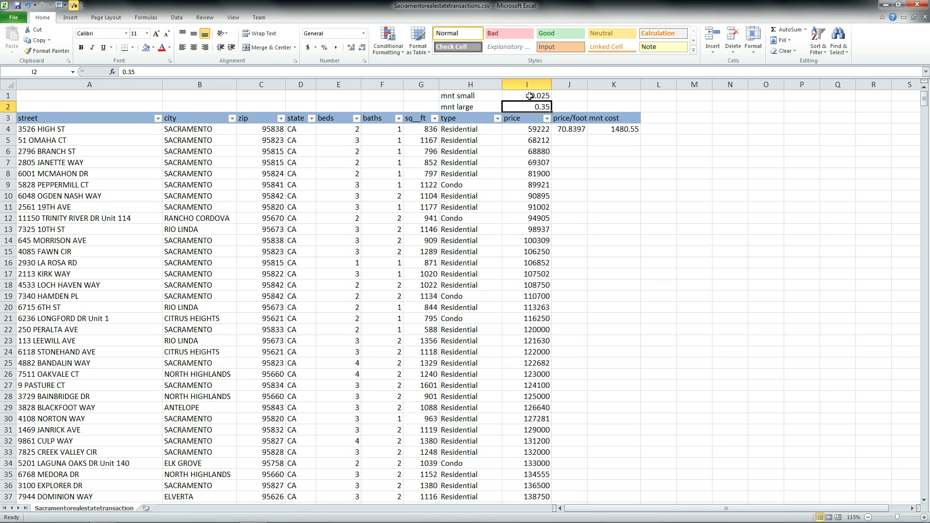
click(130, 73)
text(0)
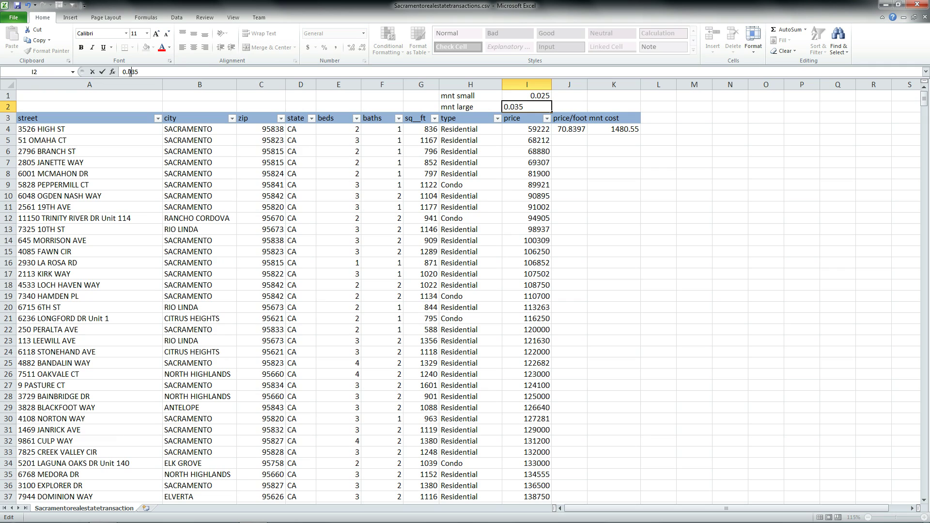
key(Return)
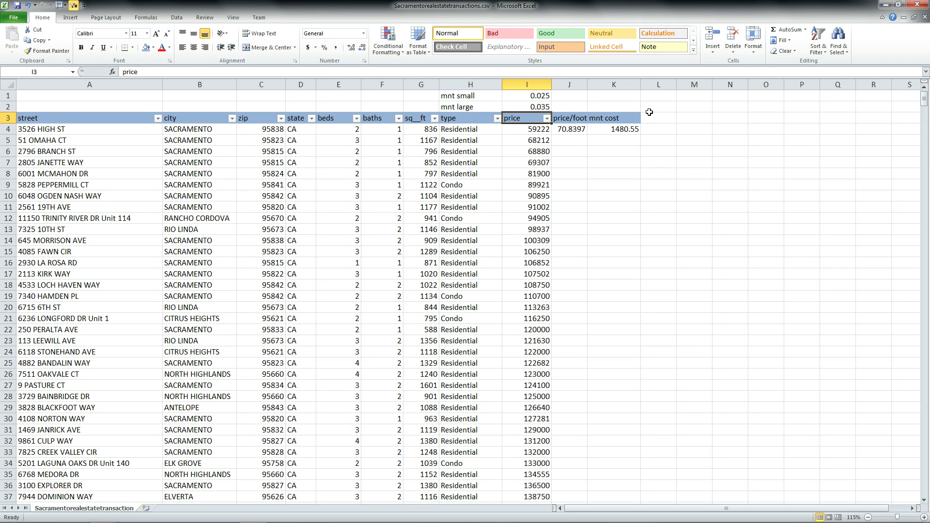
Step: Add a 'Description' header in L3 and widen column L
click(658, 117)
text(Des)
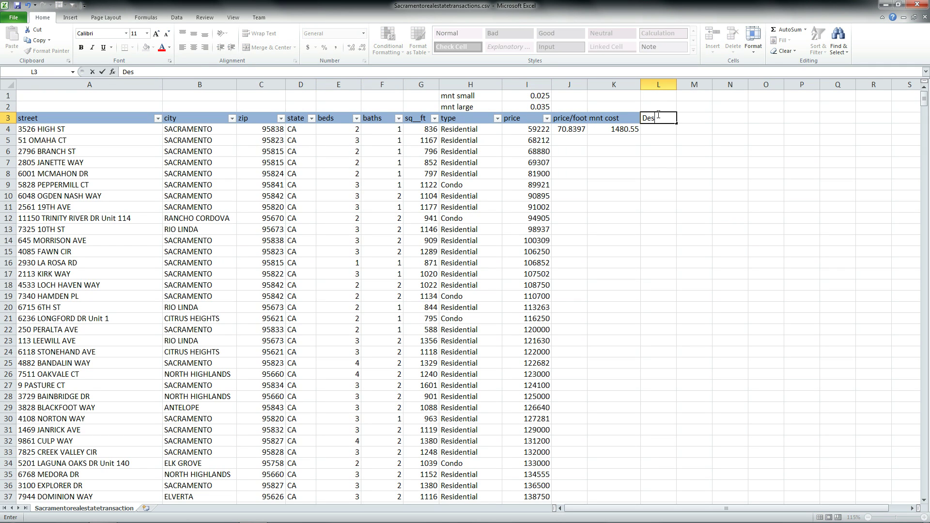
text(cription)
key(Return)
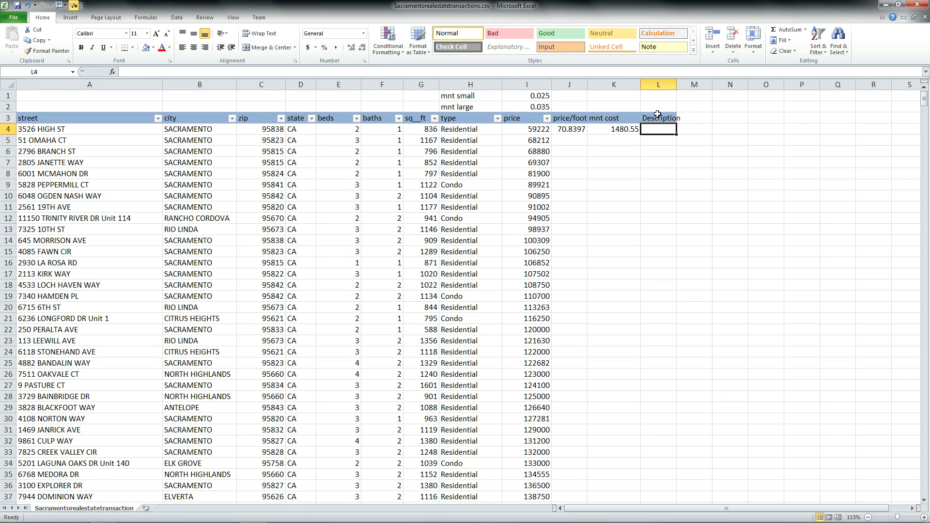
drag(677, 85, 738, 90)
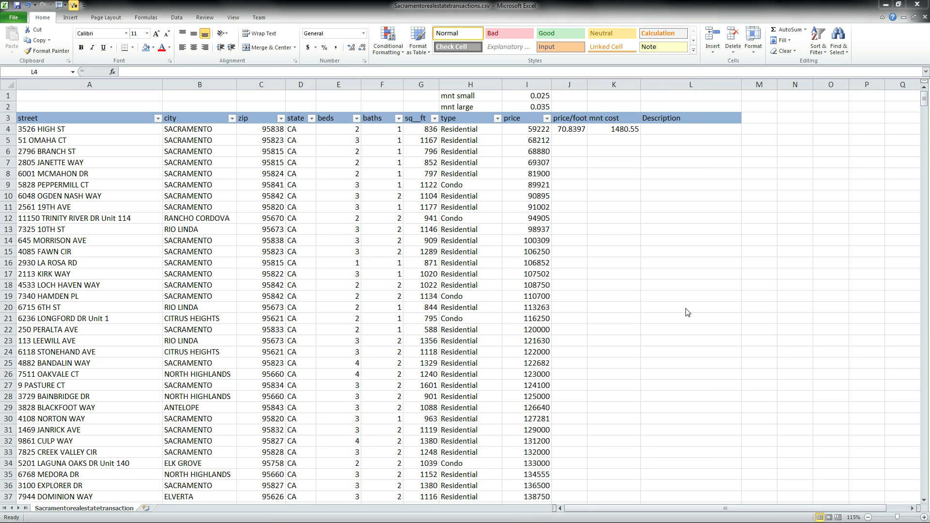
Step: Enter =A4&E4 in L4 to join street and bed count
click(668, 127)
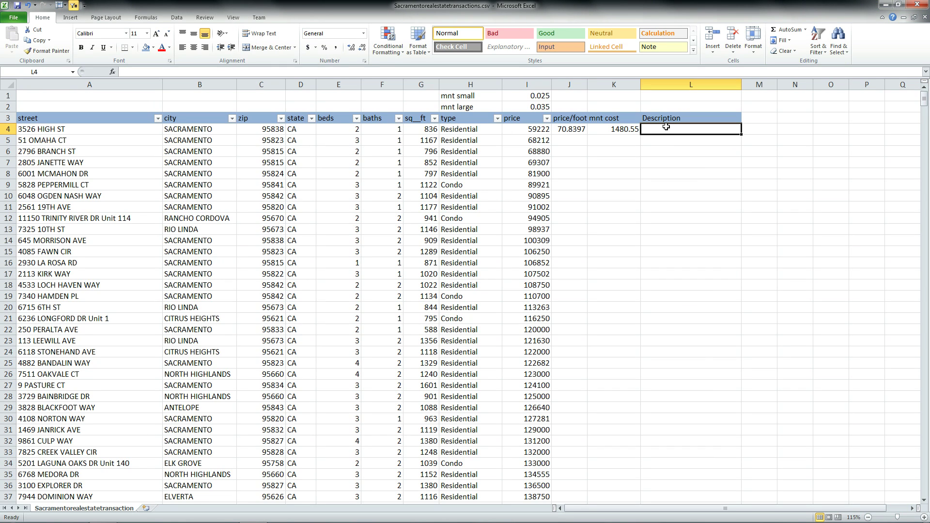
text(=)
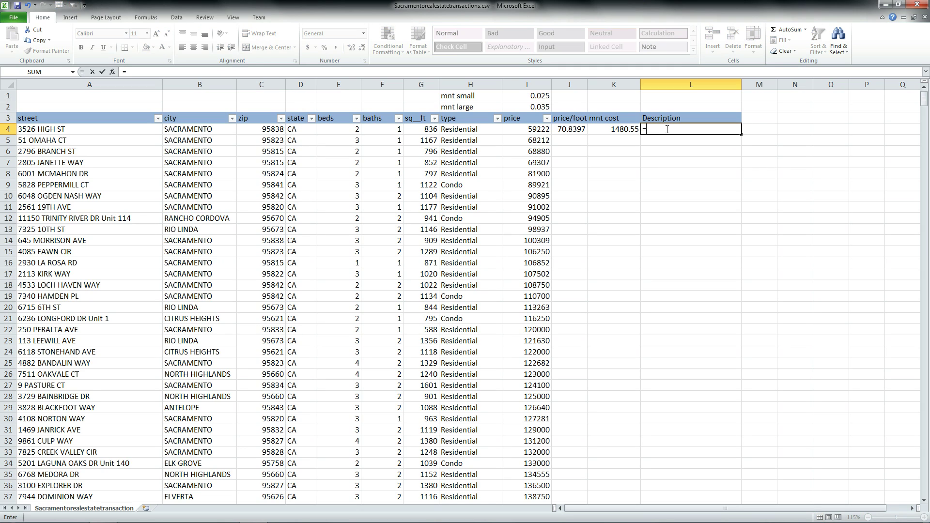
click(87, 127)
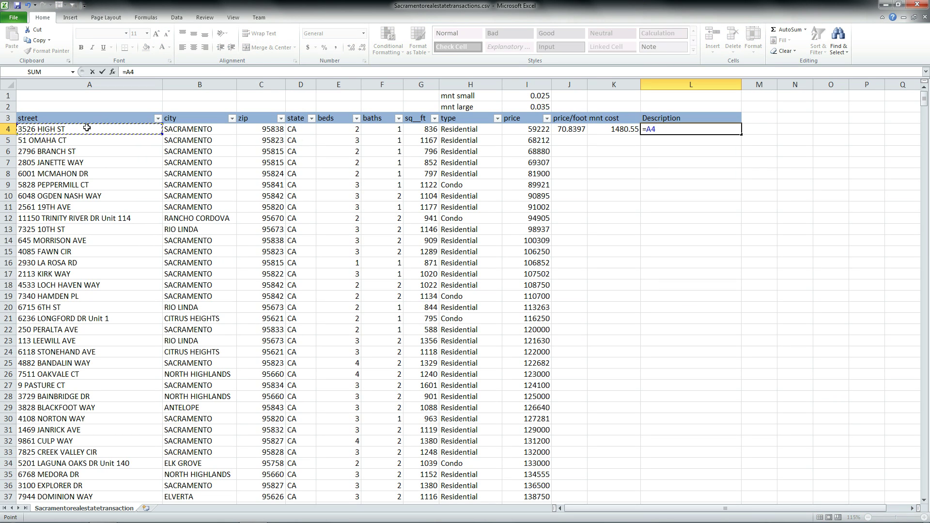
text(&)
click(324, 130)
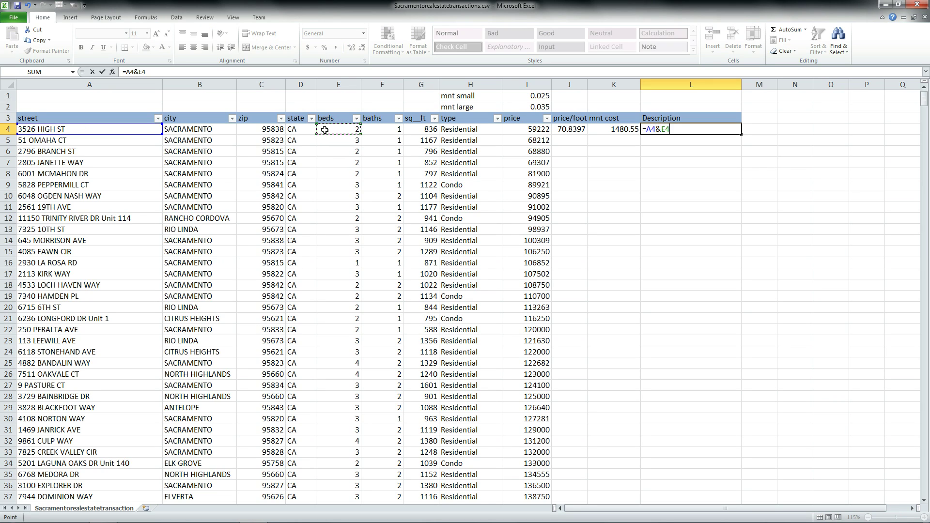
key(Return)
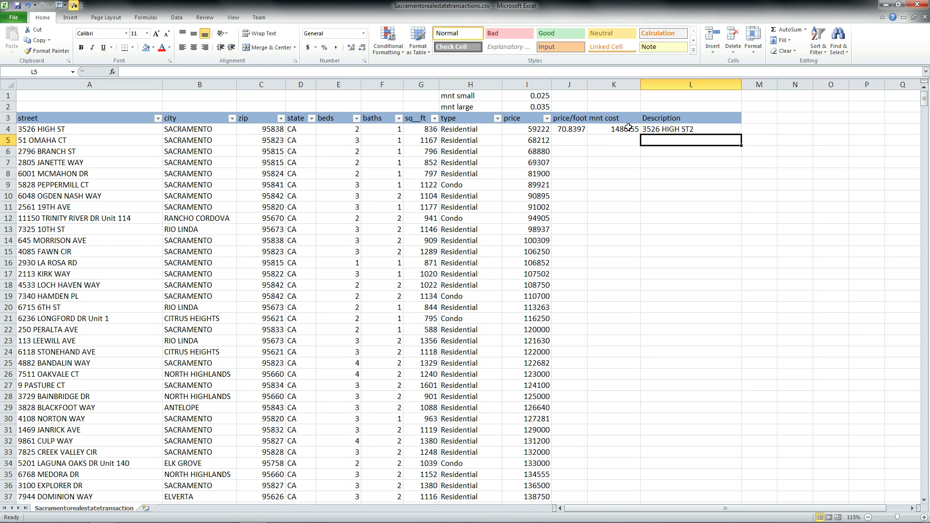
click(660, 130)
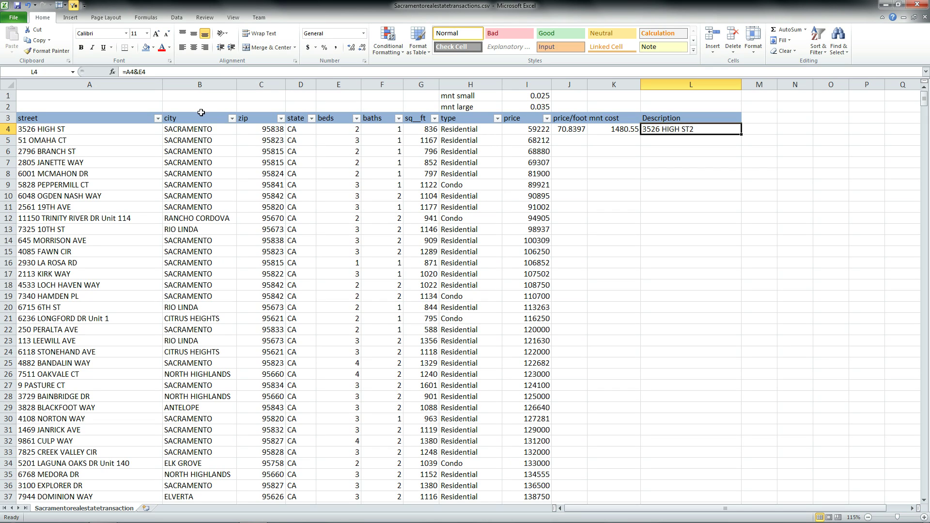
click(139, 72)
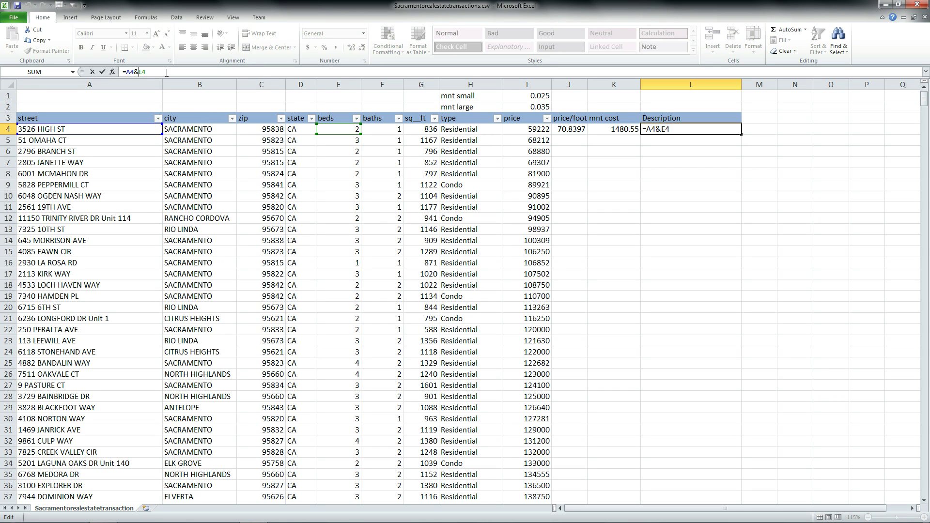
text(", " &)
key(Return)
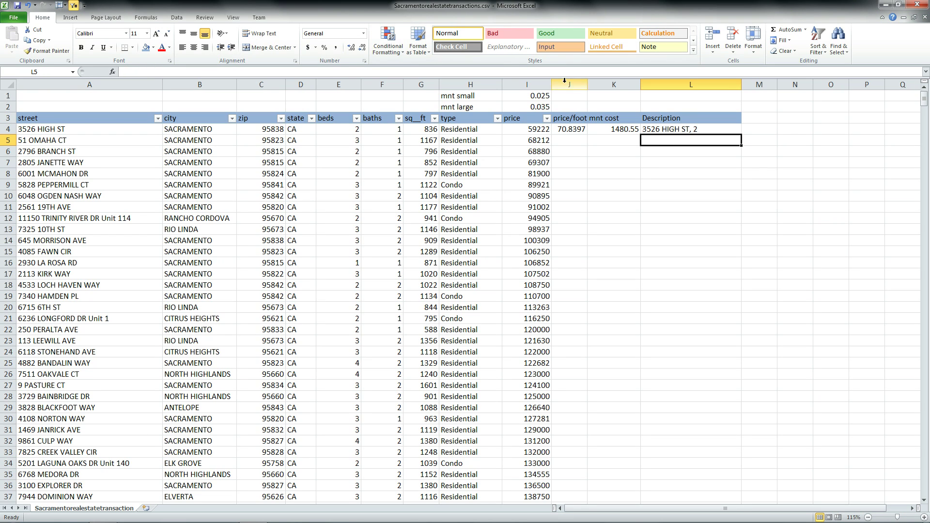
click(648, 130)
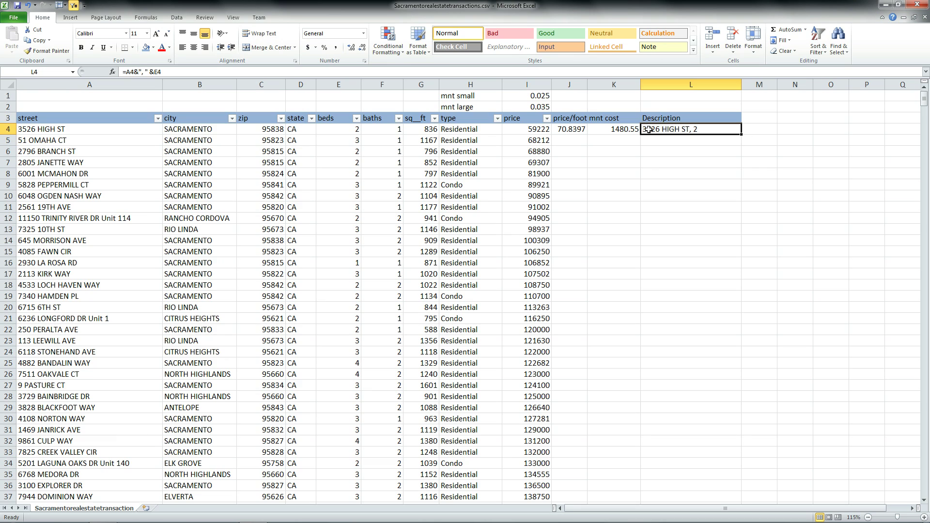
click(146, 72)
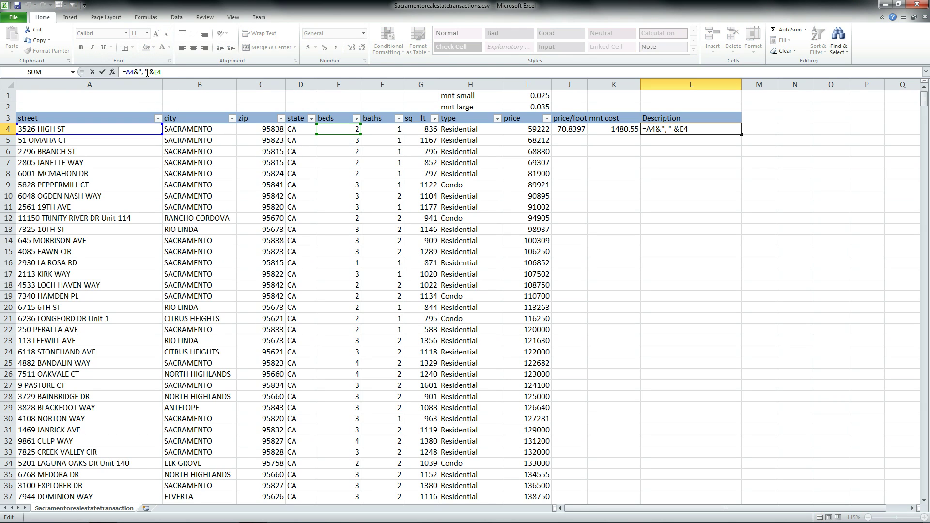
text(bed=)
key(Return)
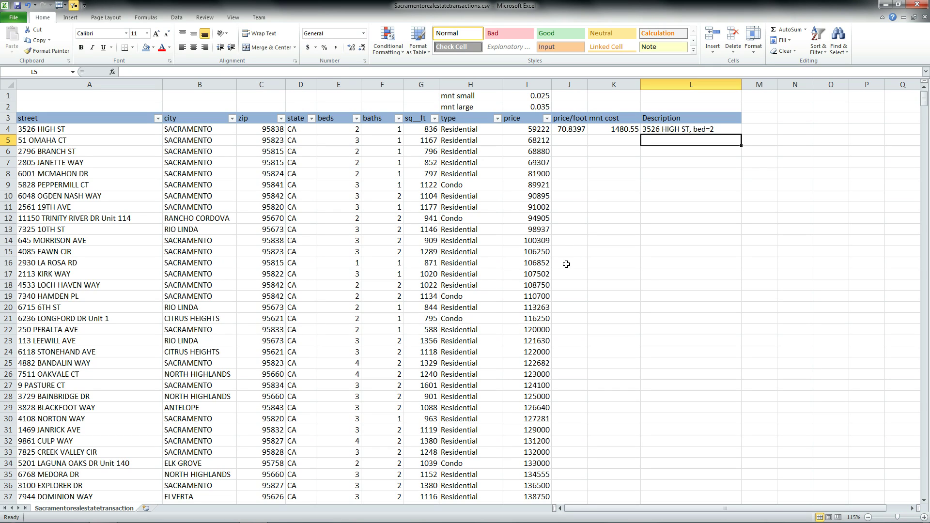
Step: Fill the J4:L4 formulas down through row 8
click(573, 174)
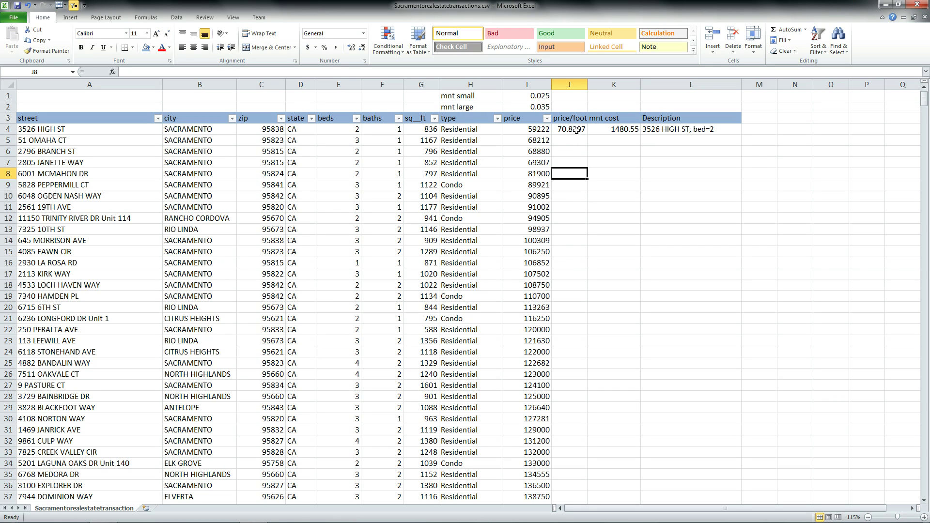
drag(577, 130, 681, 127)
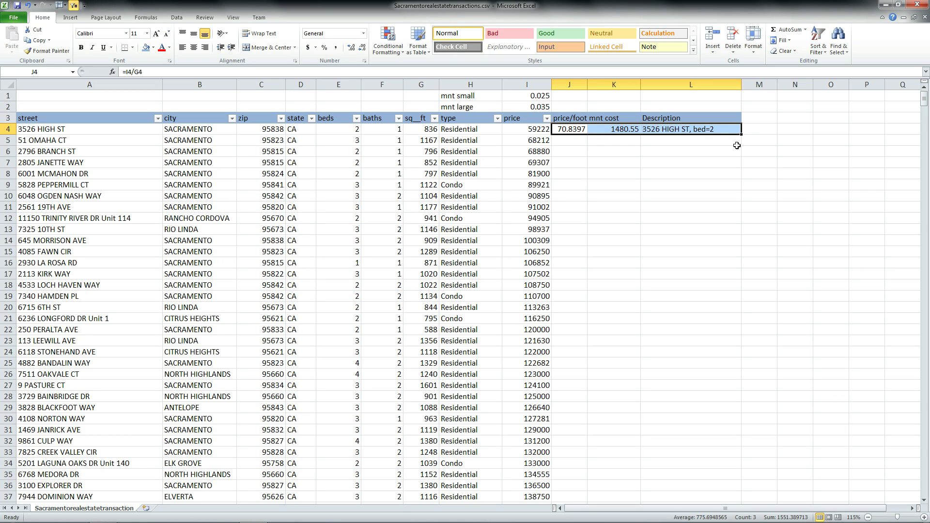
drag(741, 135, 733, 178)
click(704, 242)
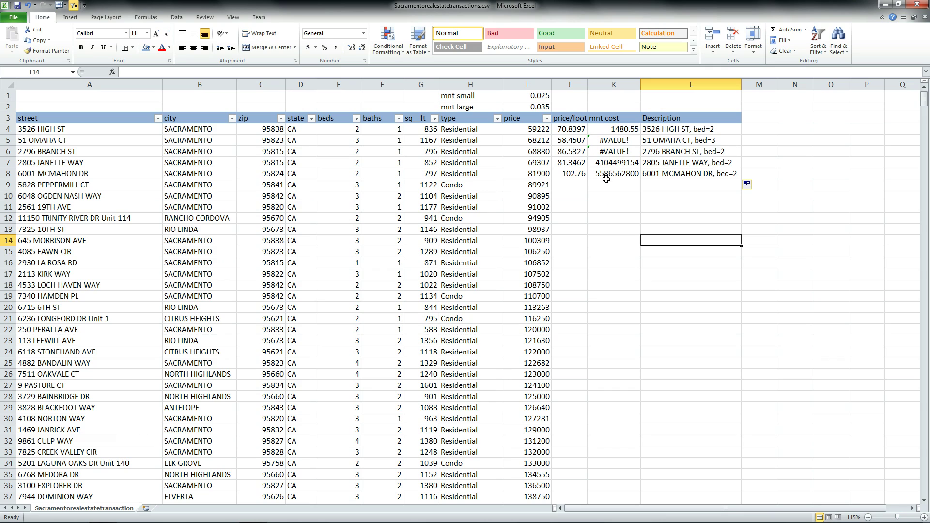
Step: Compare the K4 and K5 mnt cost formulas to see the shifted rate references
click(614, 130)
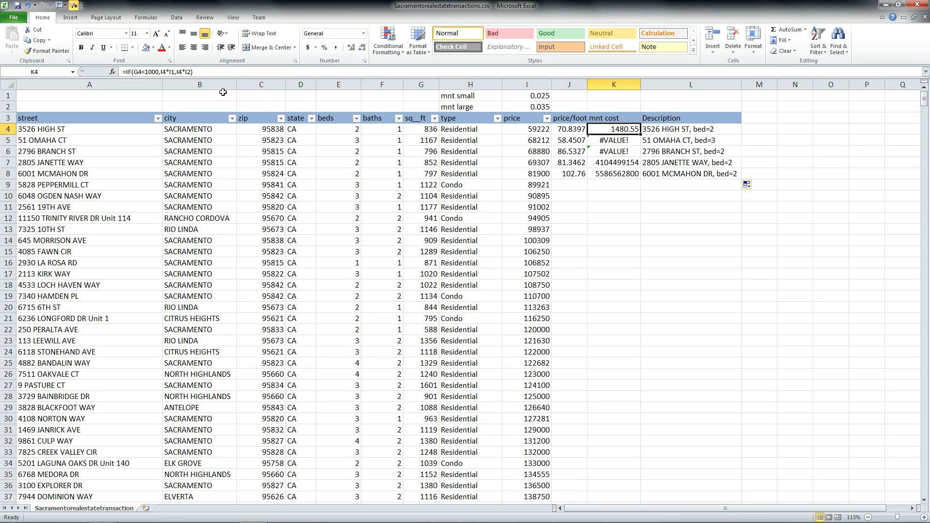
click(167, 71)
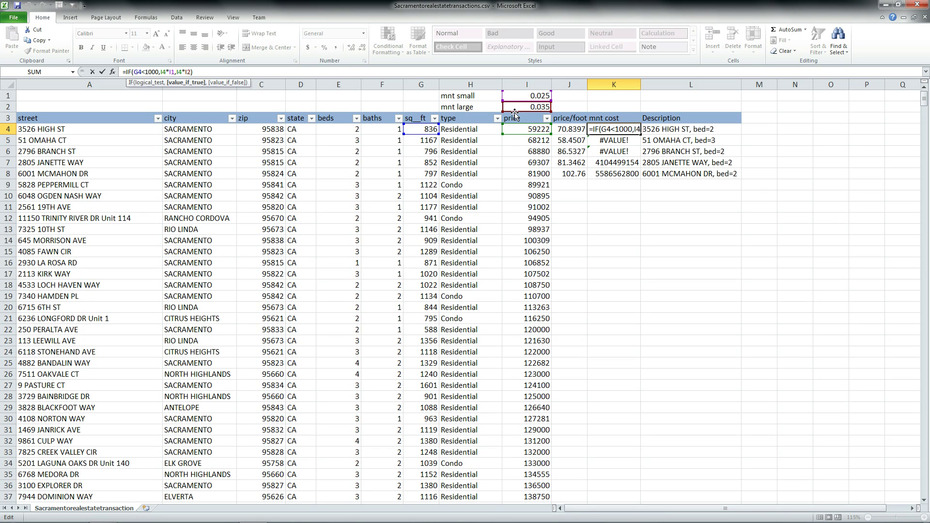
click(611, 141)
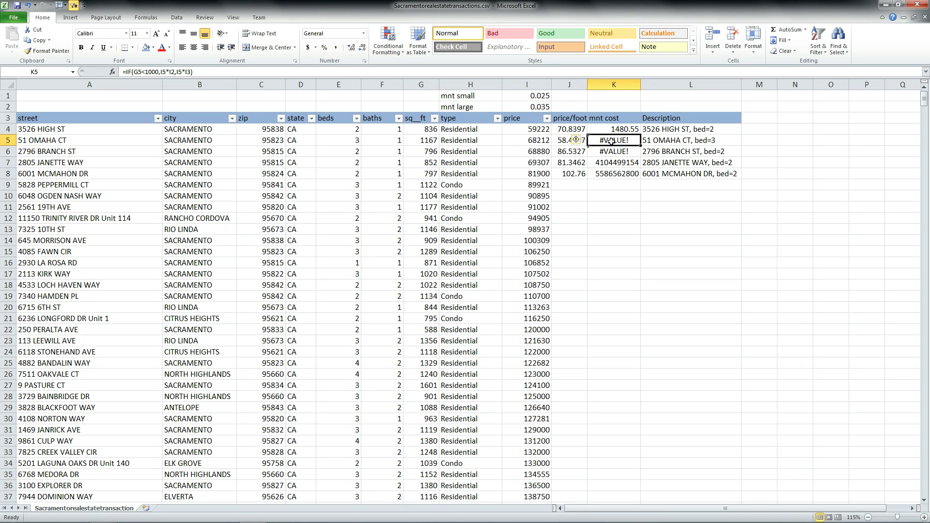
click(137, 72)
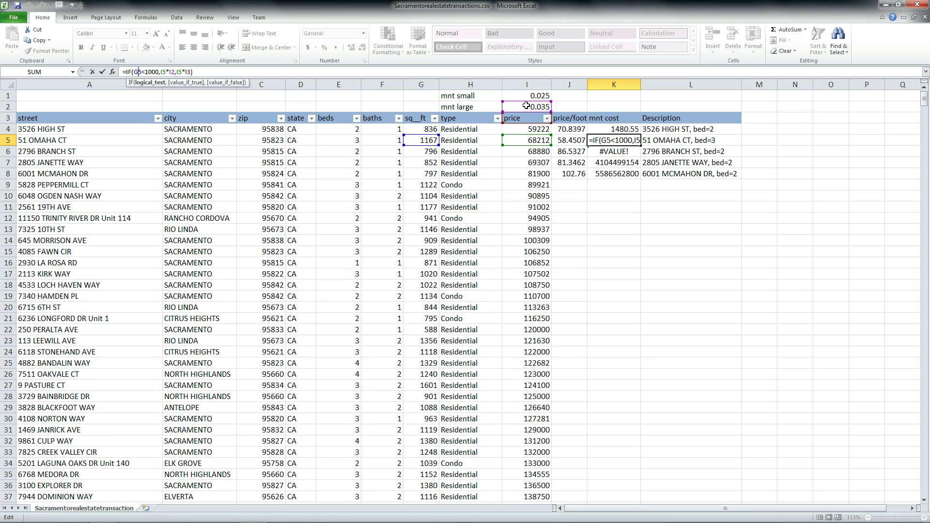
click(592, 204)
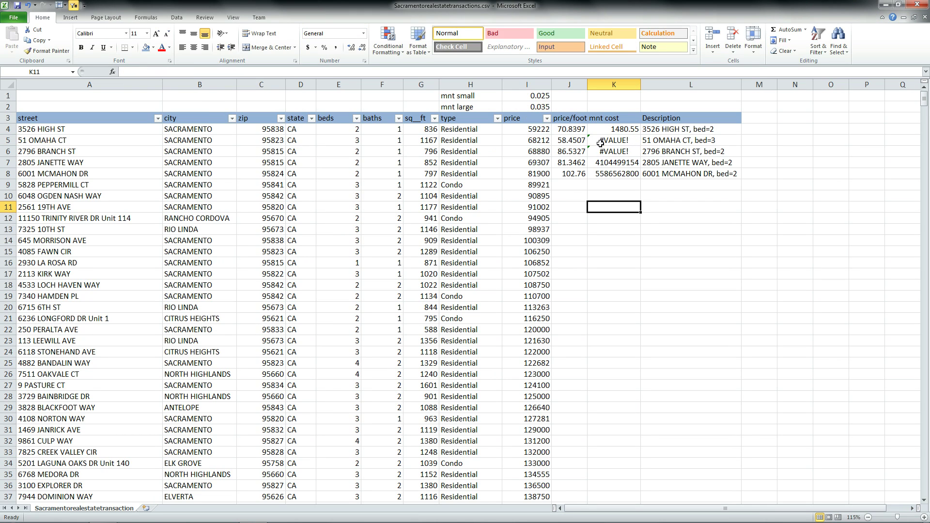
Step: Change K4's formula to =IF(G4<1000,I4*$I$1,I4*$I$2)
click(608, 128)
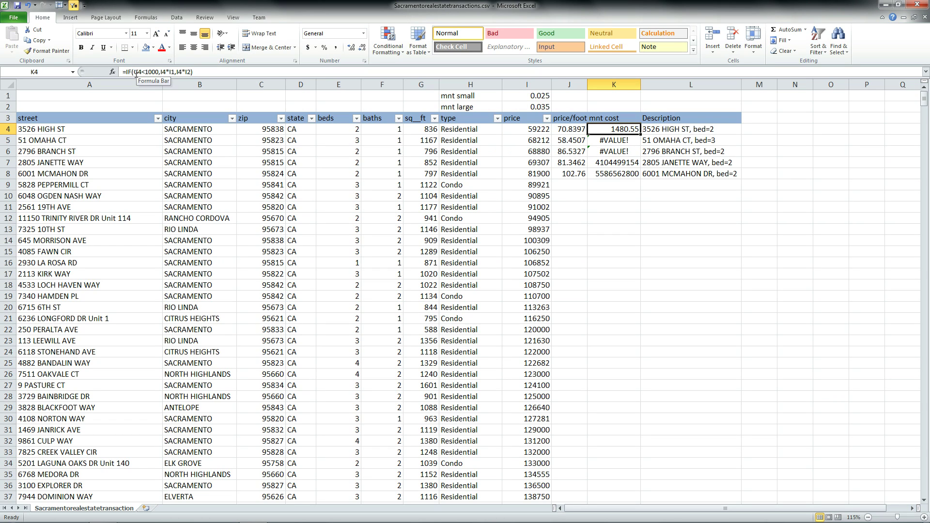
click(167, 71)
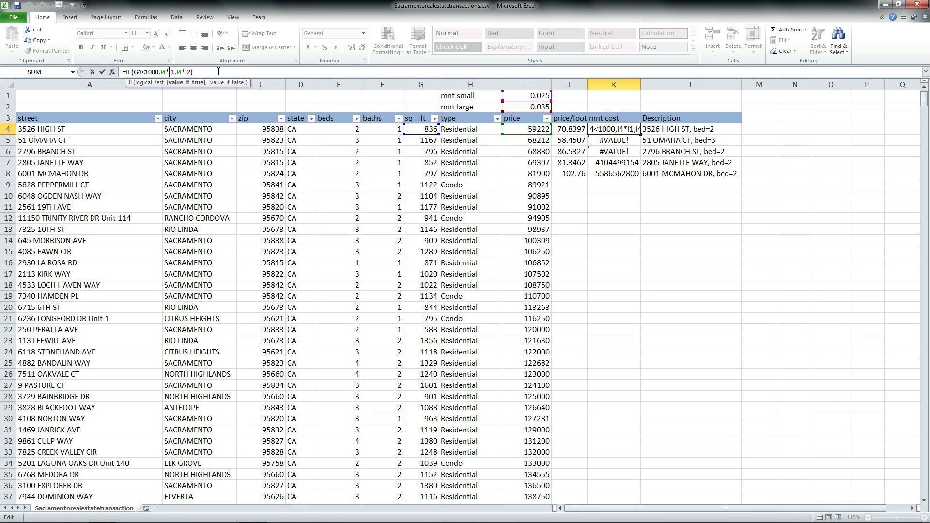
text($I$)
key(Right)
key(Right)
key(Right)
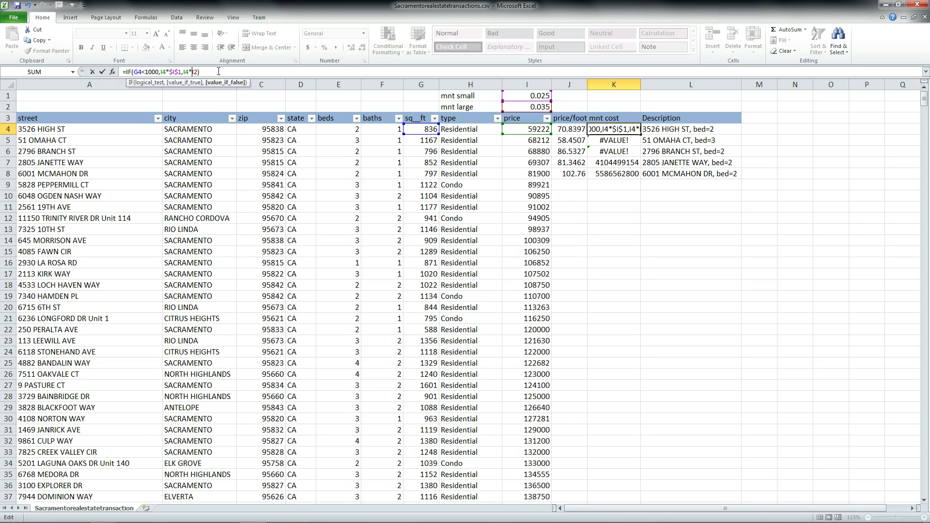
text($I$)
key(Return)
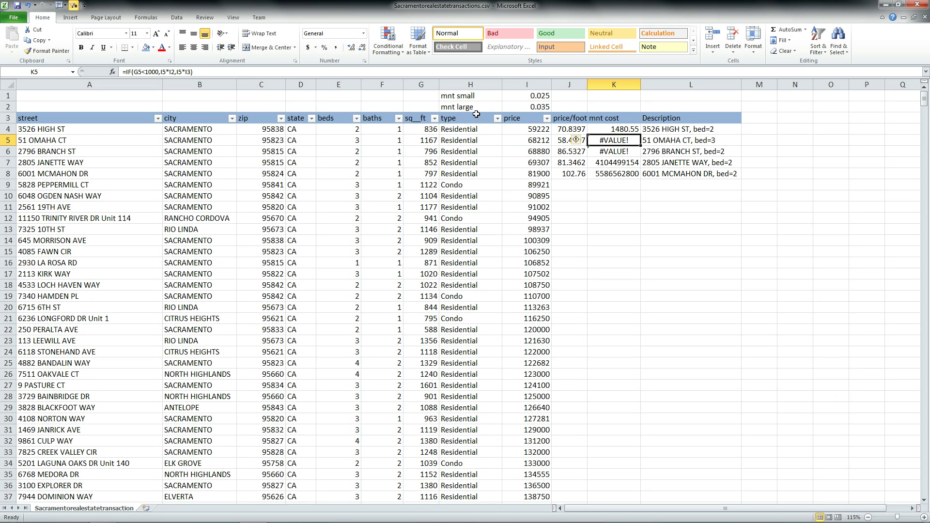
click(618, 125)
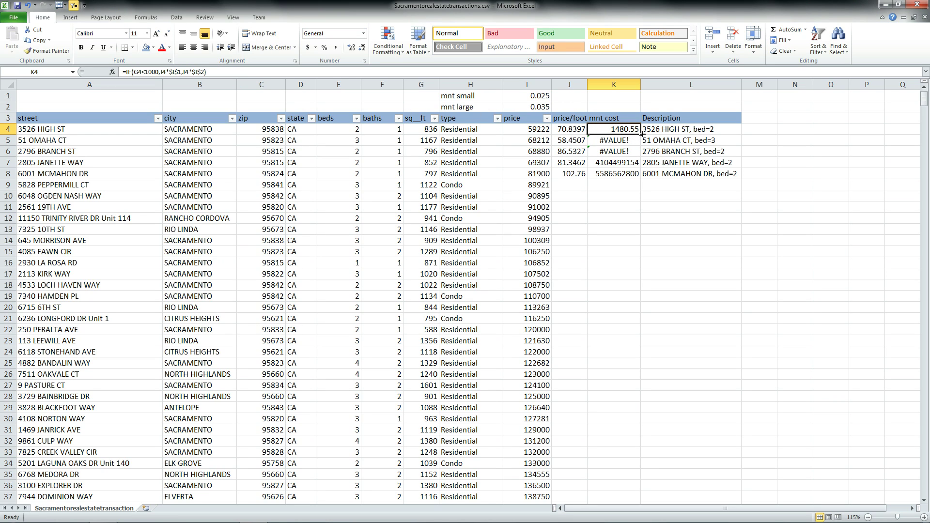
Step: Refill the corrected J4:L4 formulas down to row 8
drag(558, 132, 671, 129)
drag(741, 134, 741, 174)
click(686, 257)
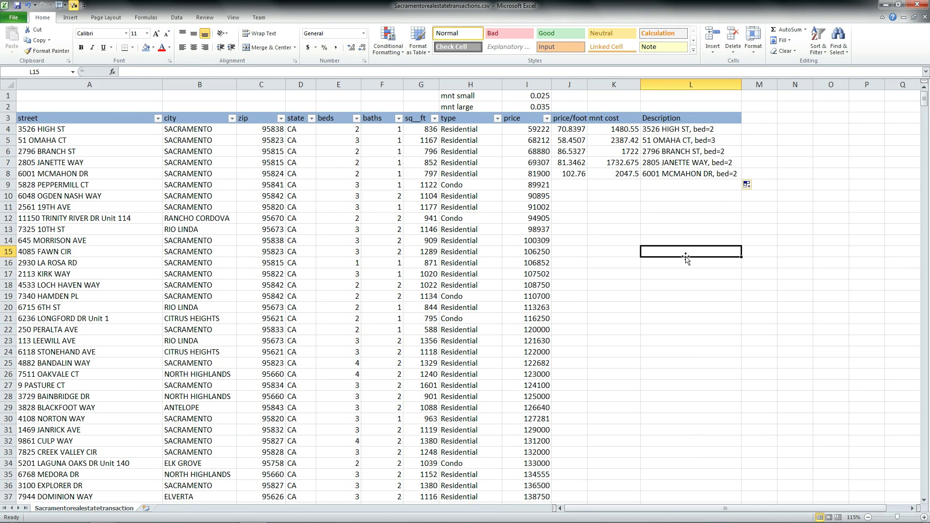
Step: Extend the formulas to the end of the table and autofit the Description column
drag(571, 175, 748, 494)
scroll(804, 299, up, 20)
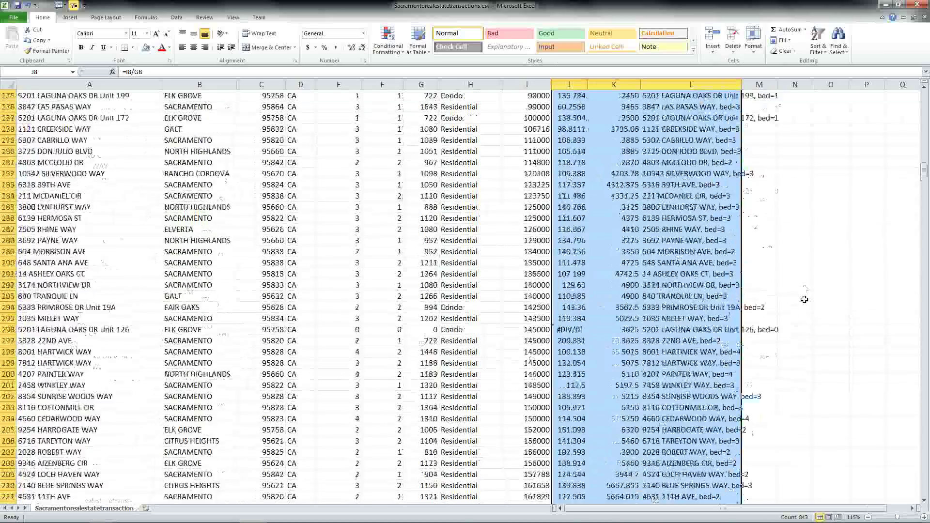
scroll(805, 300, up, 15)
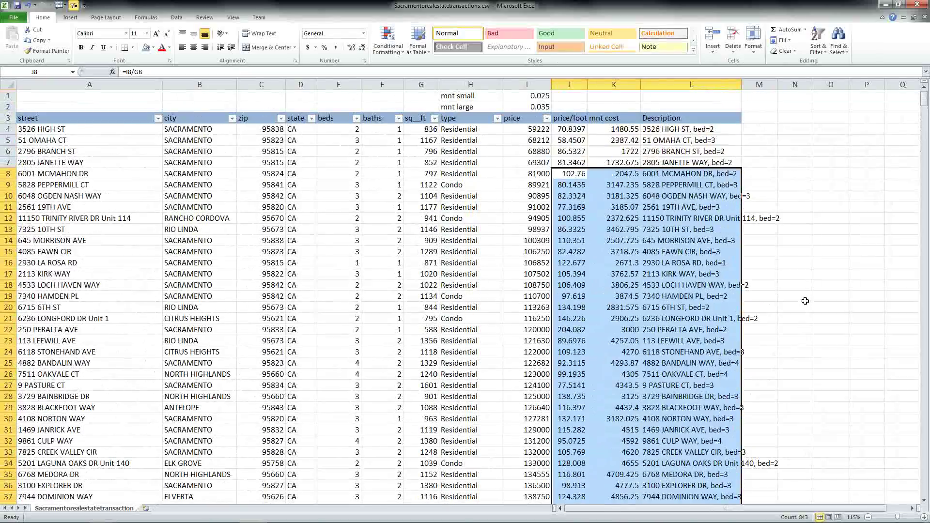
click(795, 129)
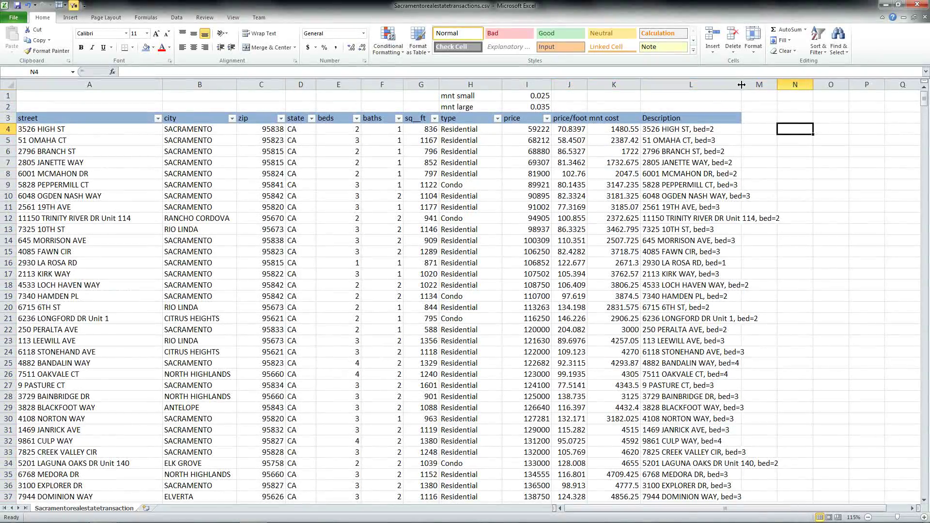
double_click(742, 83)
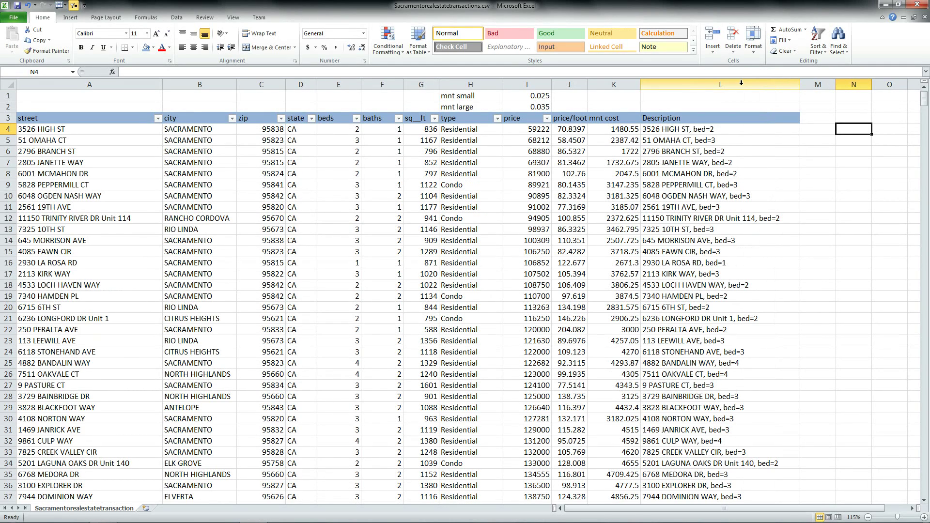